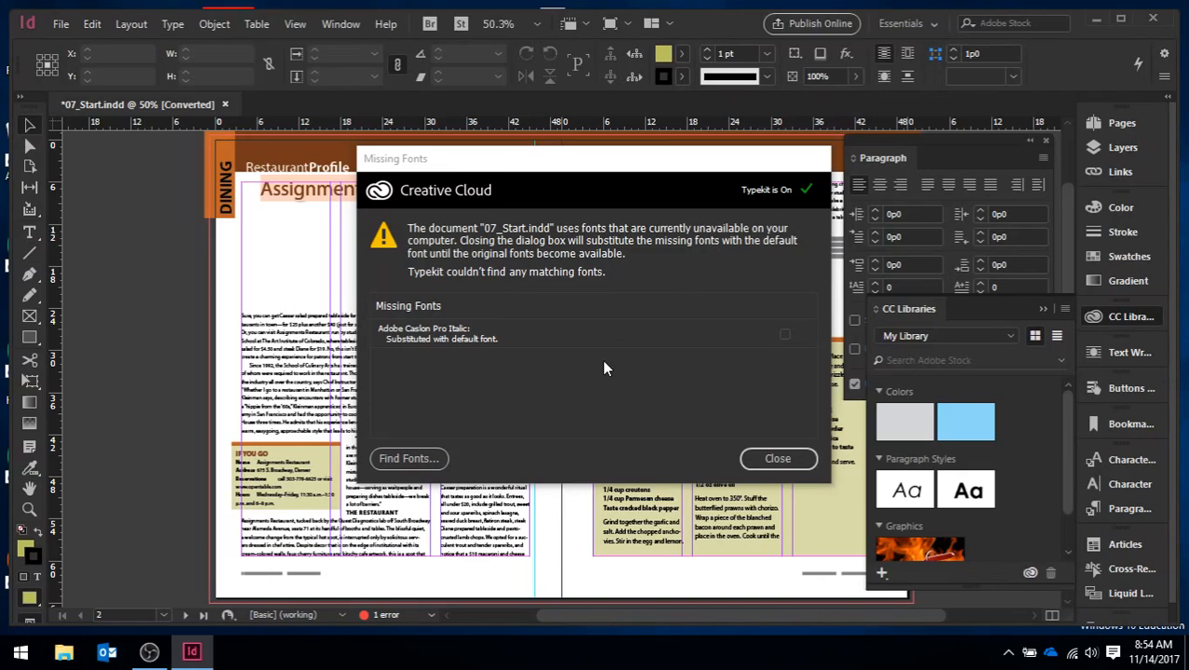
Step: Dismiss the missing fonts warning and close the floating Paragraph panel
left_click(772, 459)
left_click(788, 460)
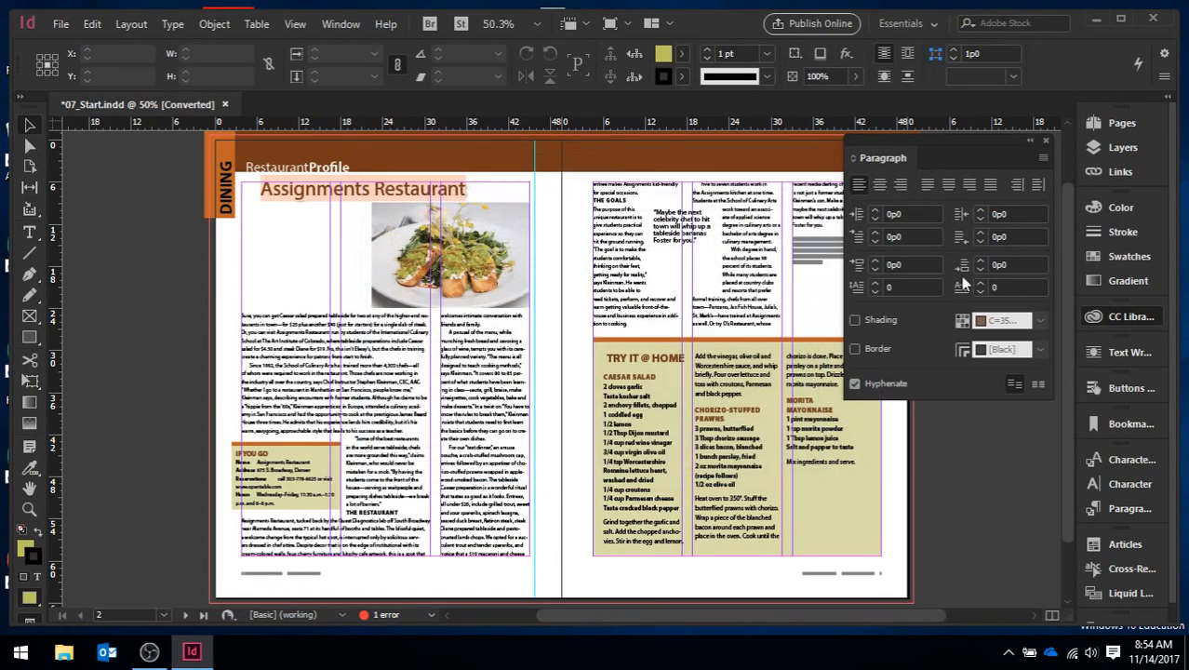
left_click(1046, 140)
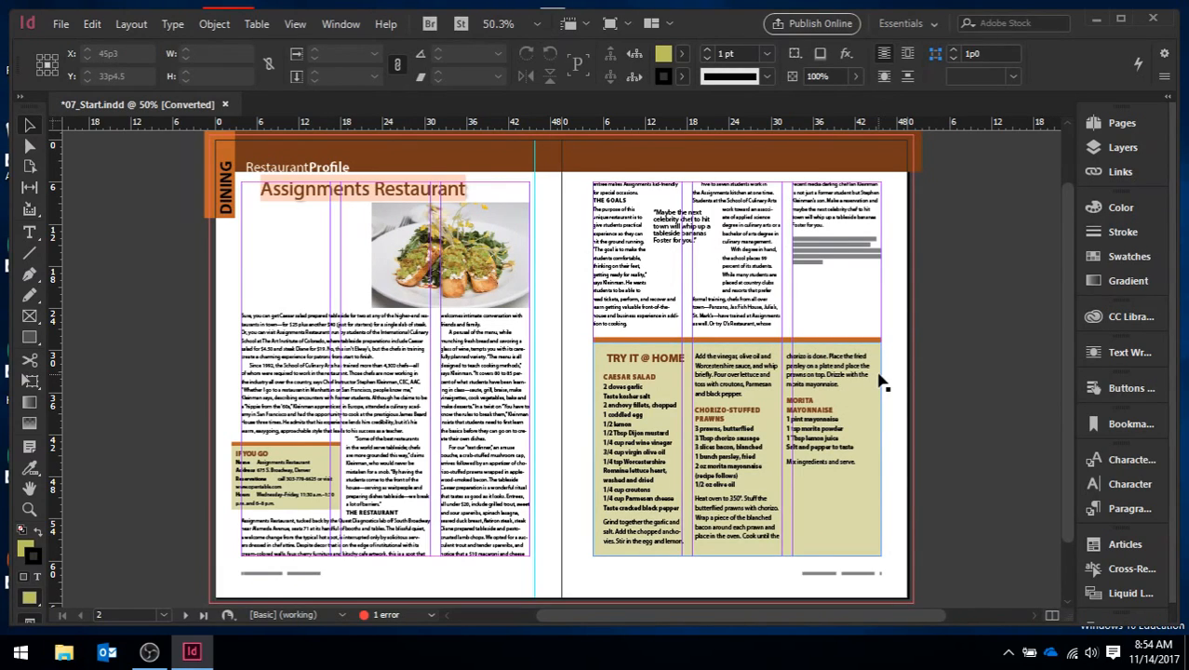
Step: Show the Character, Paragraph and Glyphs panels
left_click(177, 24)
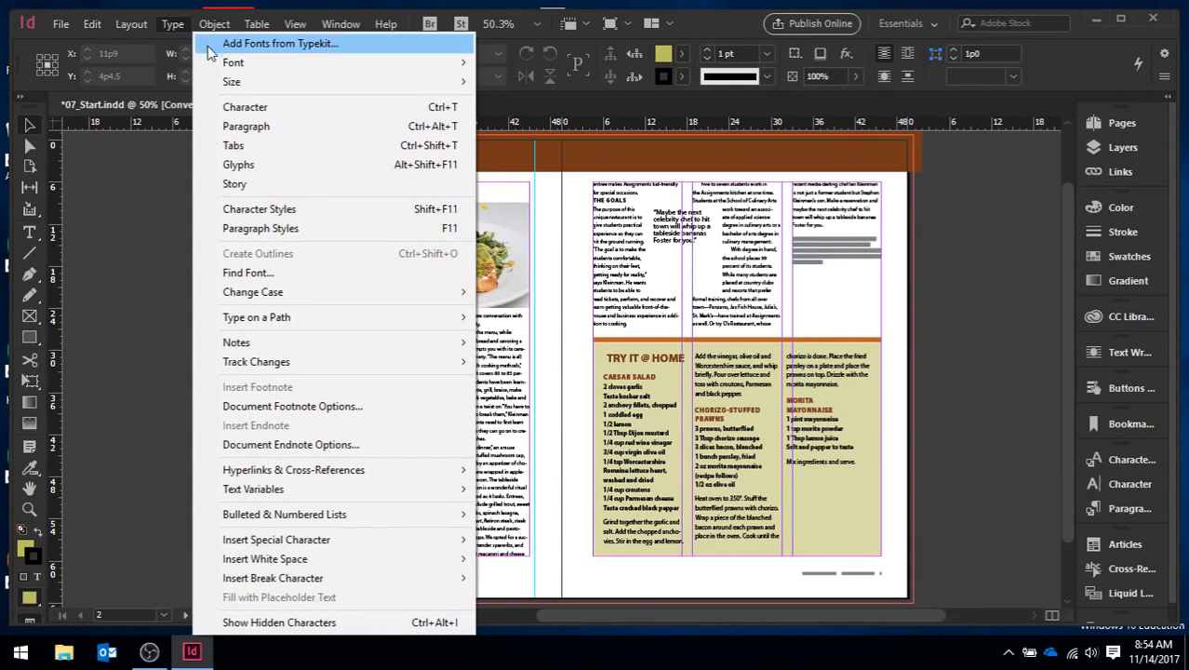
left_click(245, 108)
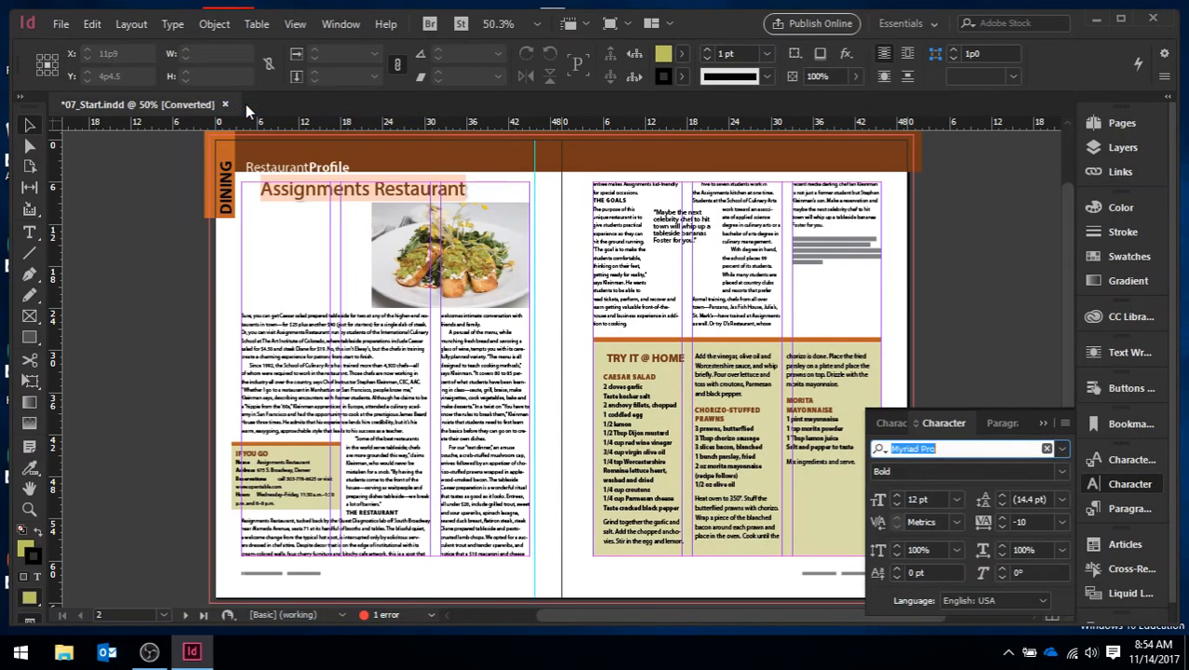
left_click(173, 26)
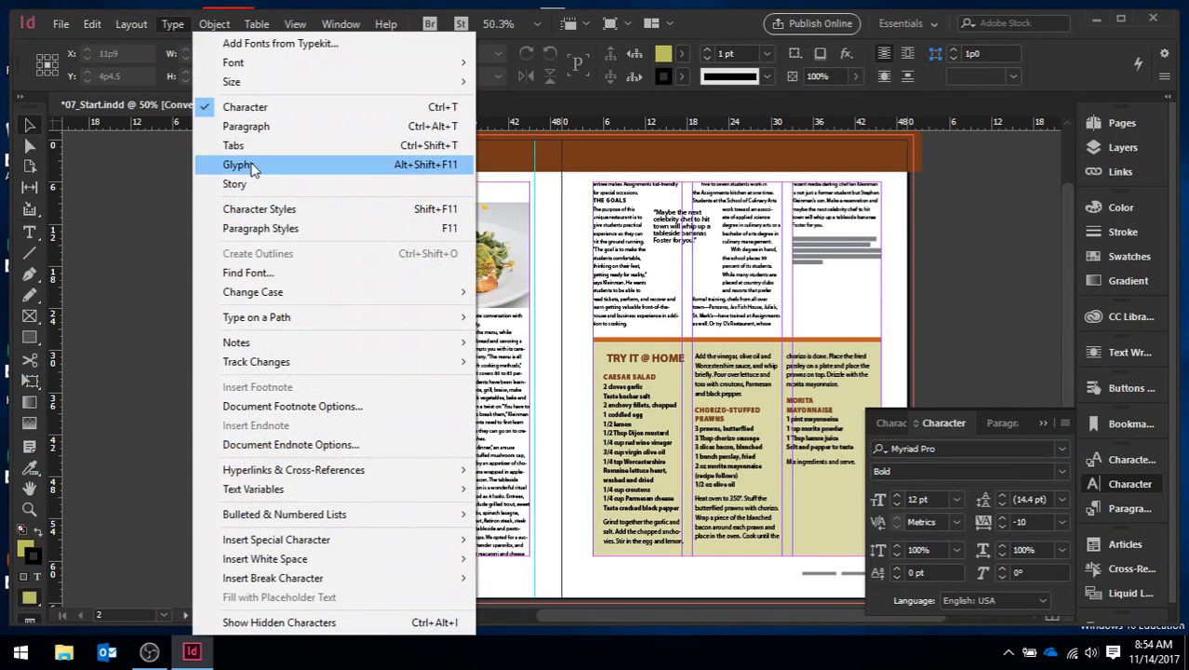
left_click(247, 126)
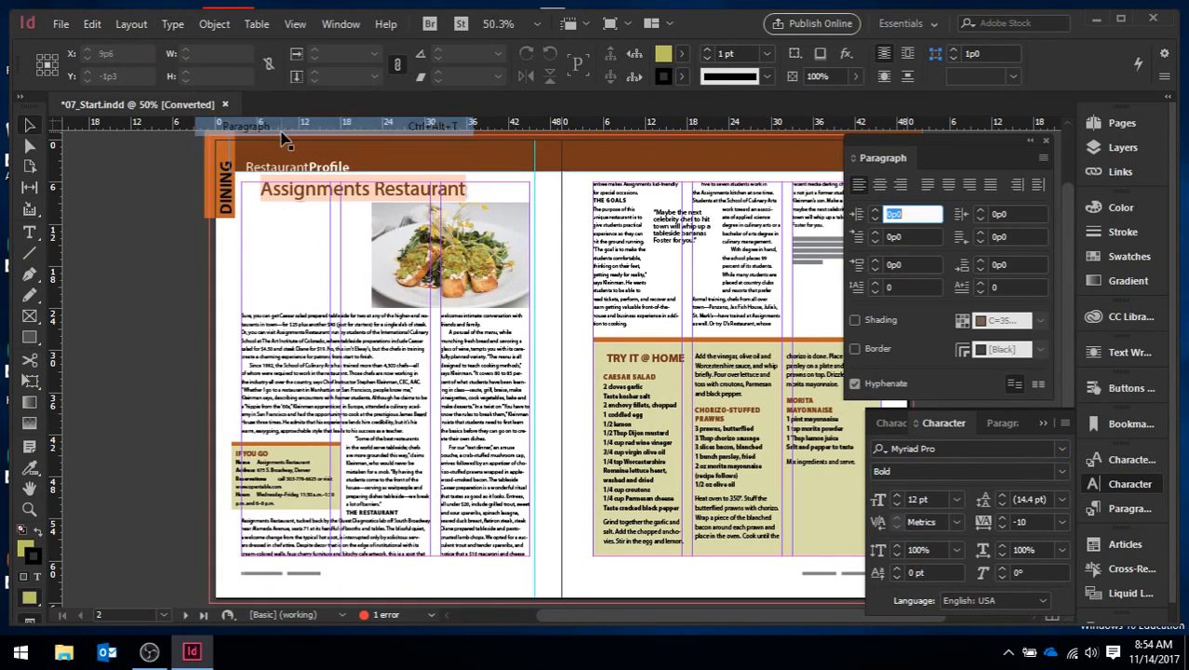
left_click(173, 26)
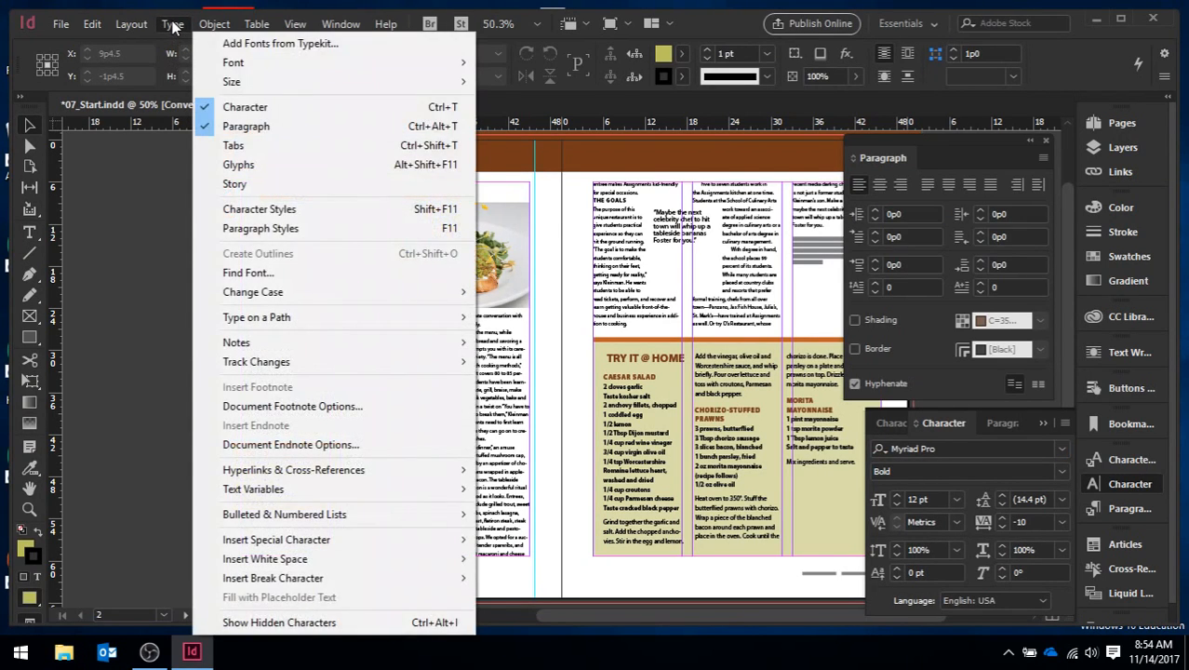
left_click(253, 166)
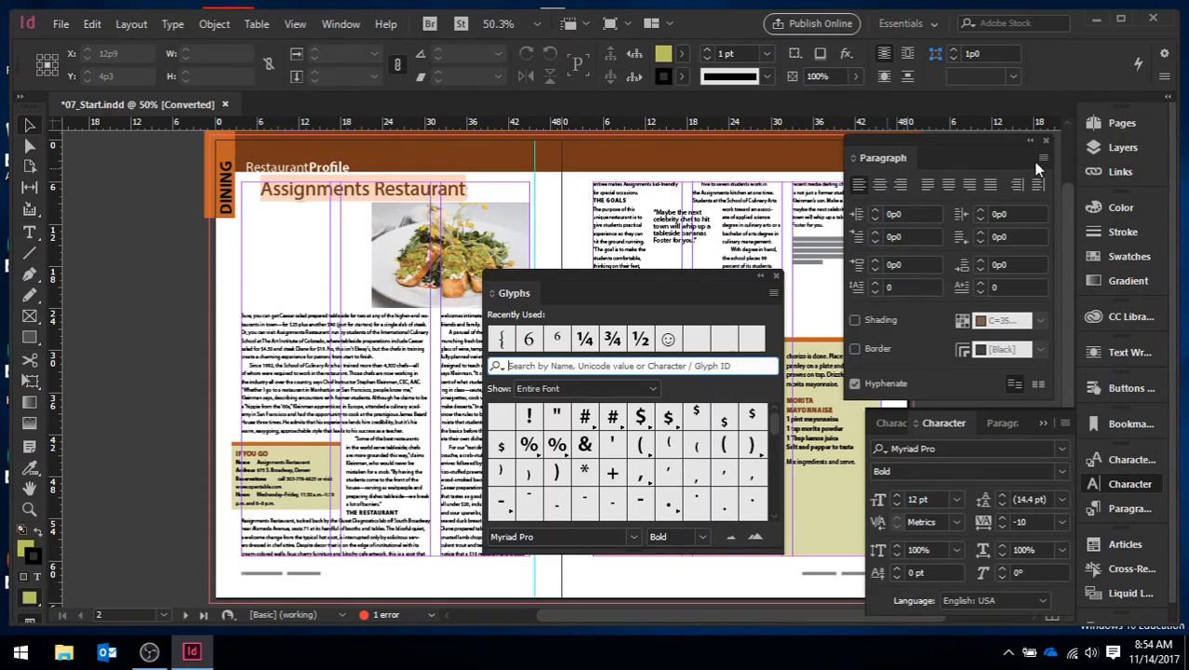
Step: Dock the floating Paragraph and Glyphs panels in the same group as the Character panel
left_click_drag(939, 158, 1154, 523)
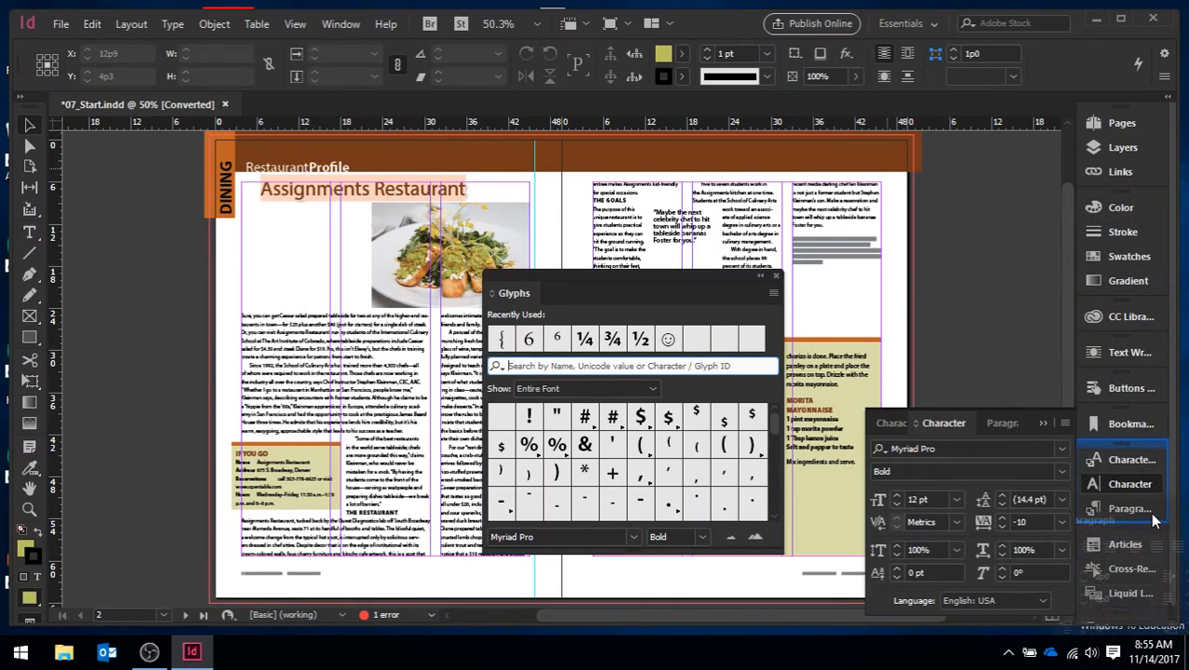
left_click_drag(537, 283, 1122, 588)
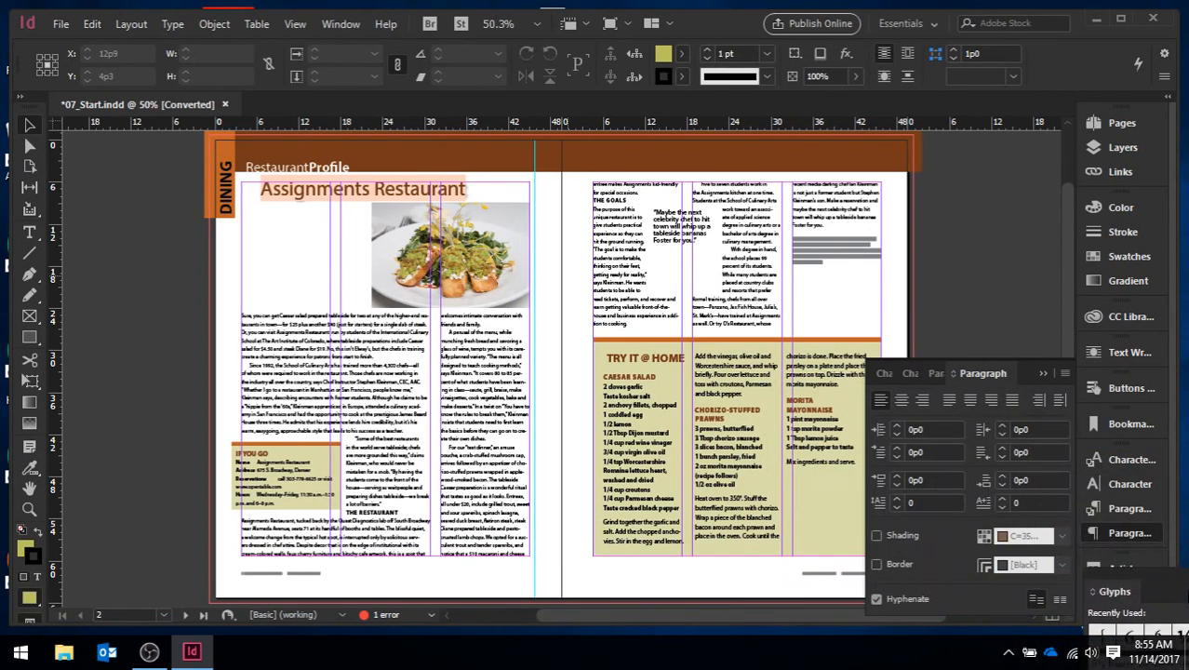
left_click(1126, 527)
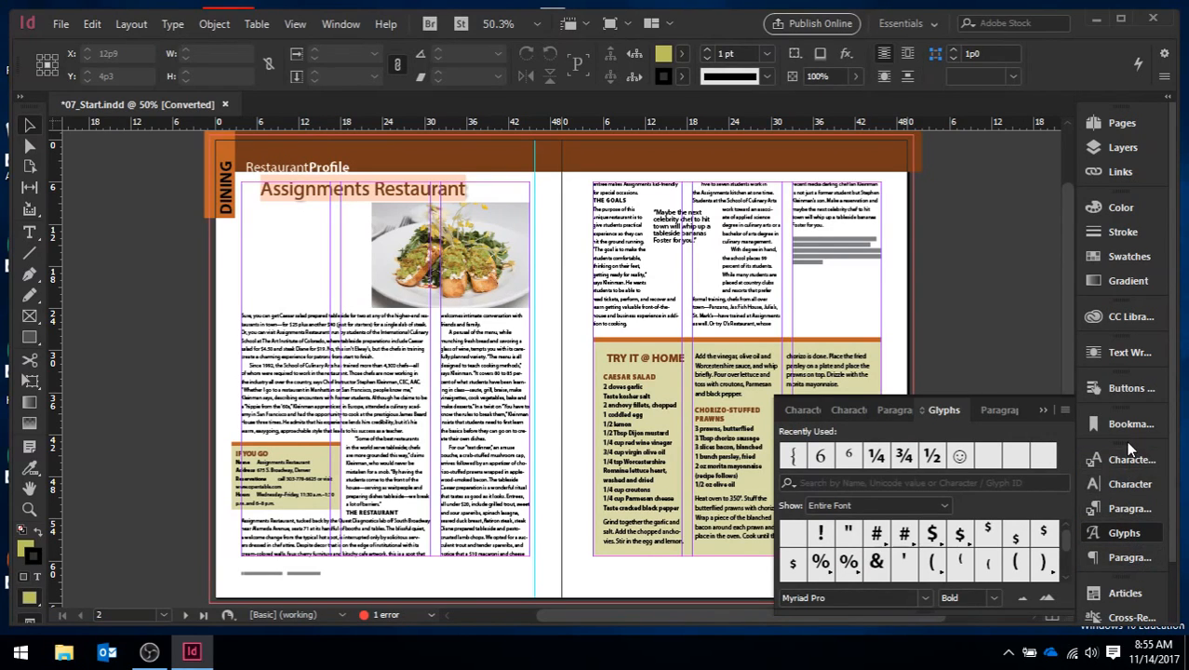
Step: Look through the docked Character Styles, Character, Paragraph Styles, Glyphs and Paragraph panels
left_click(1129, 467)
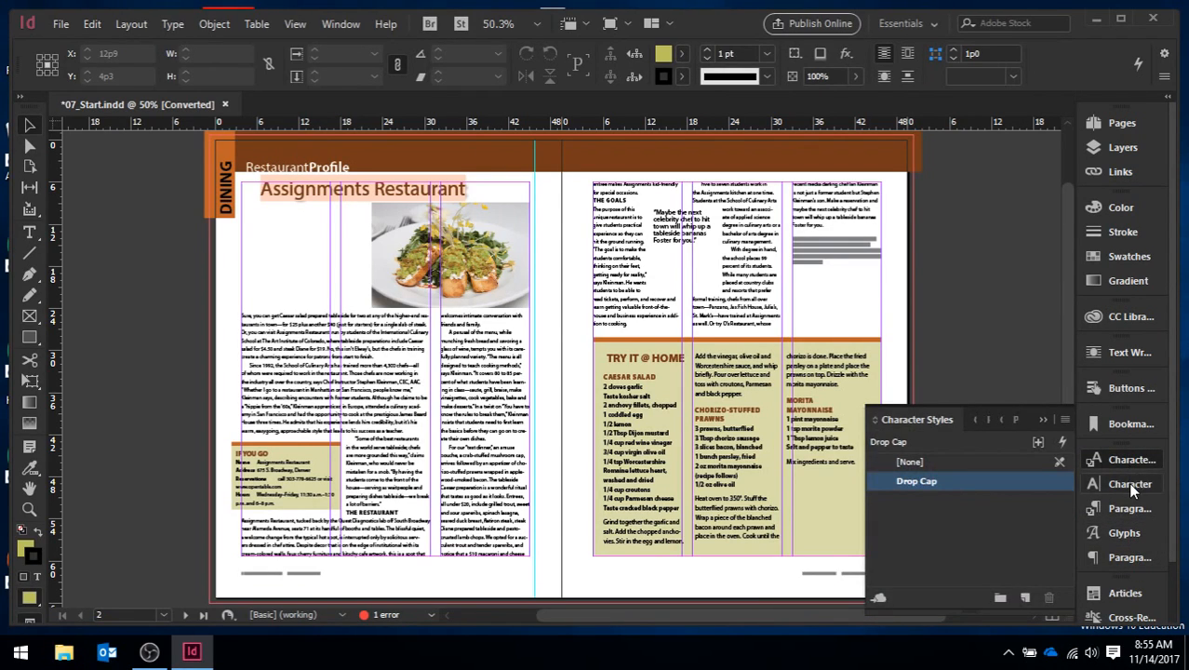
left_click(1130, 483)
left_click(1135, 510)
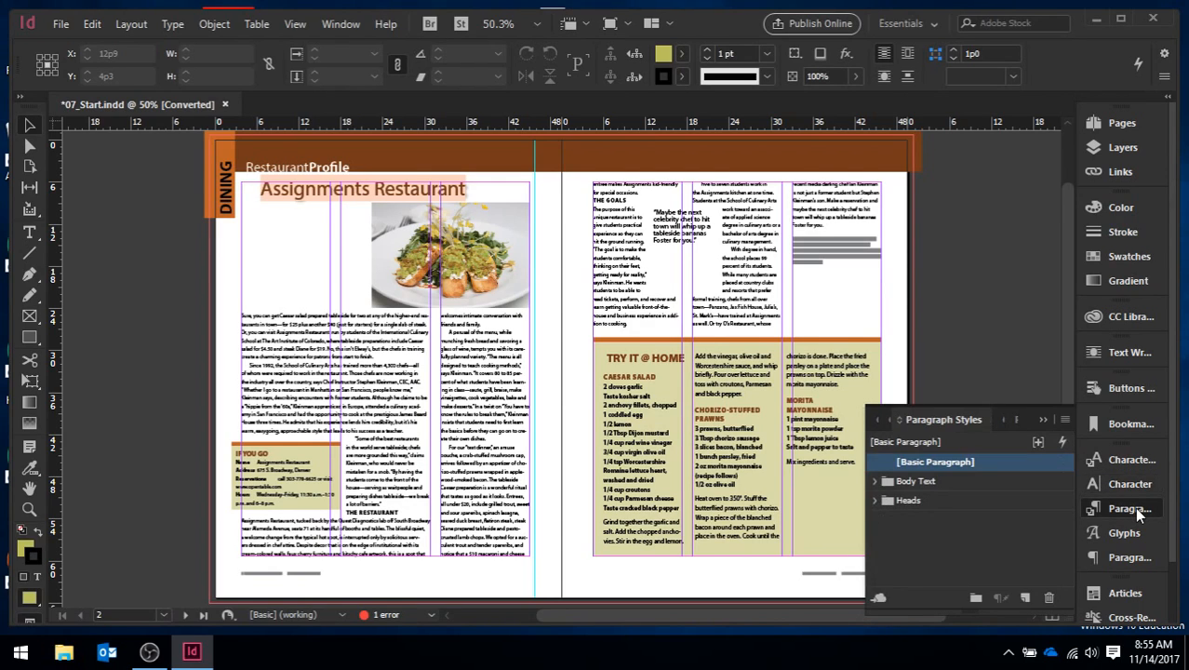
left_click(1136, 526)
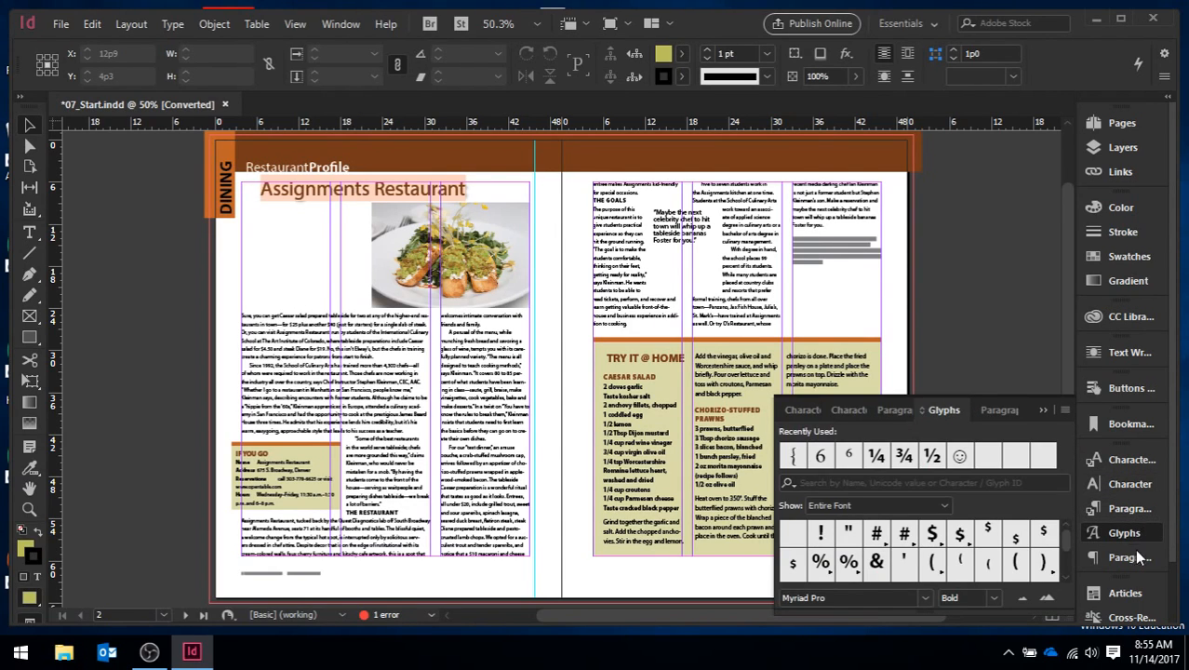
left_click(1131, 560)
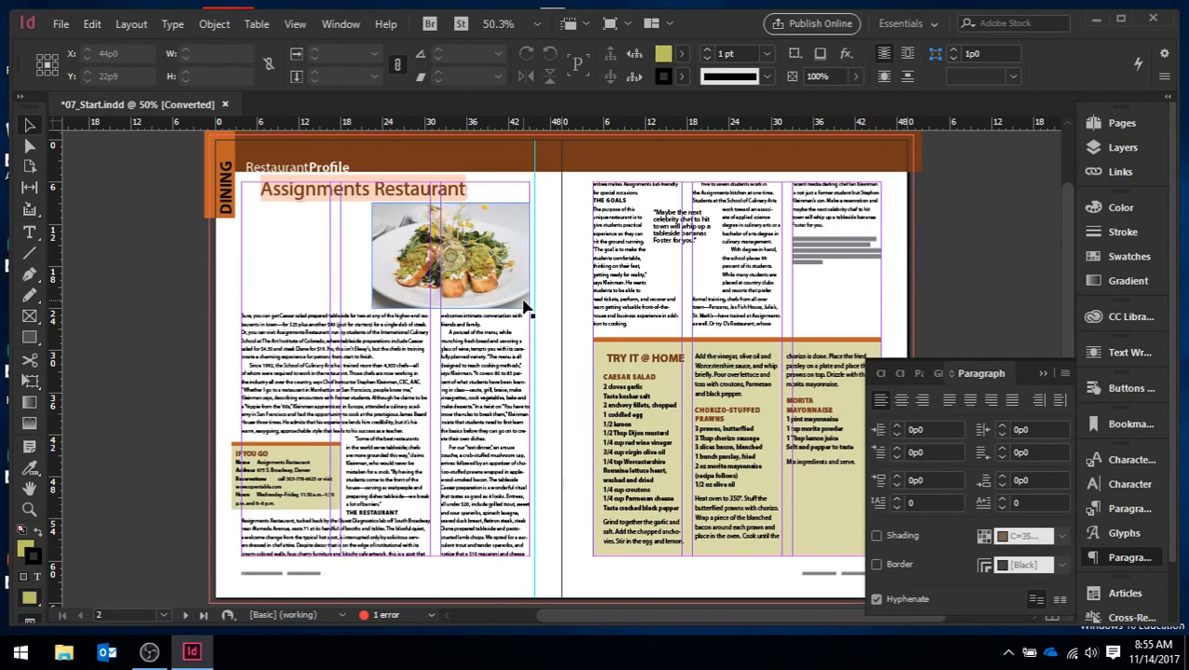
Step: Review the spread's margin and column settings and accept them without changes
left_click(130, 24)
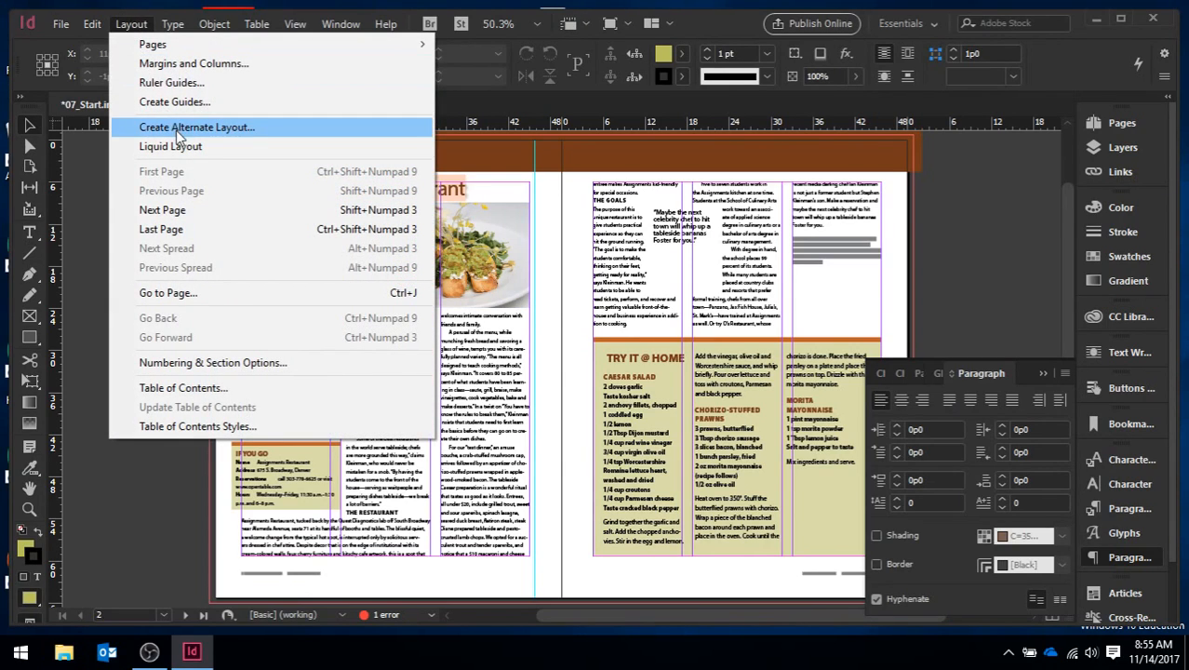
left_click(189, 67)
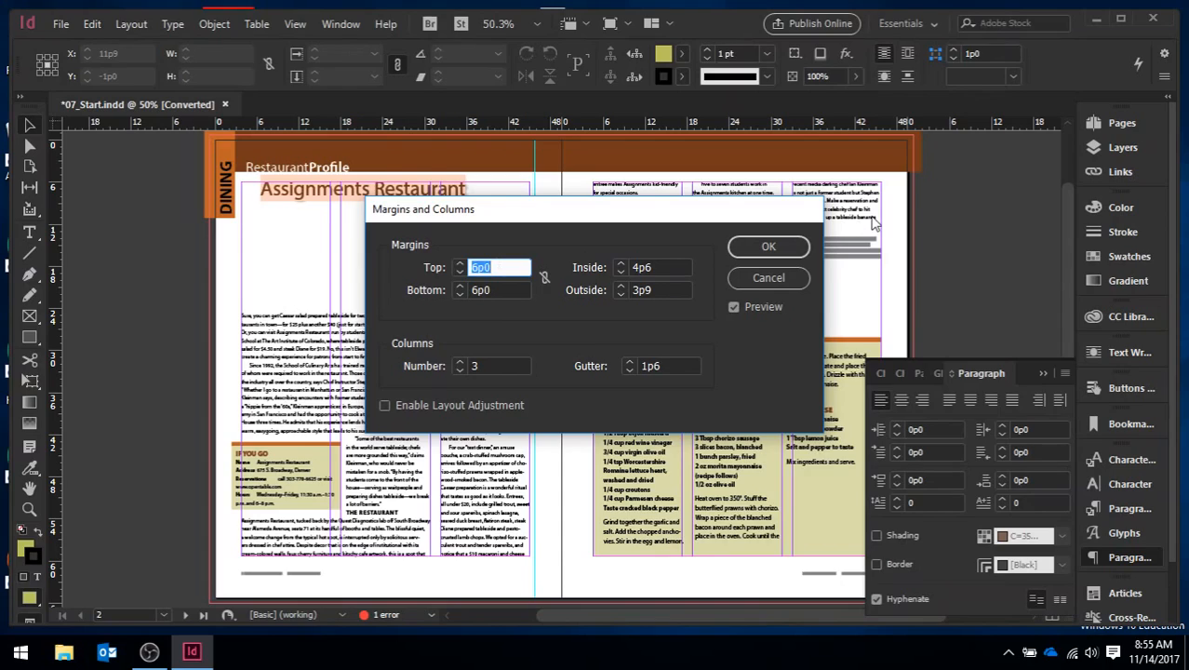
left_click(773, 246)
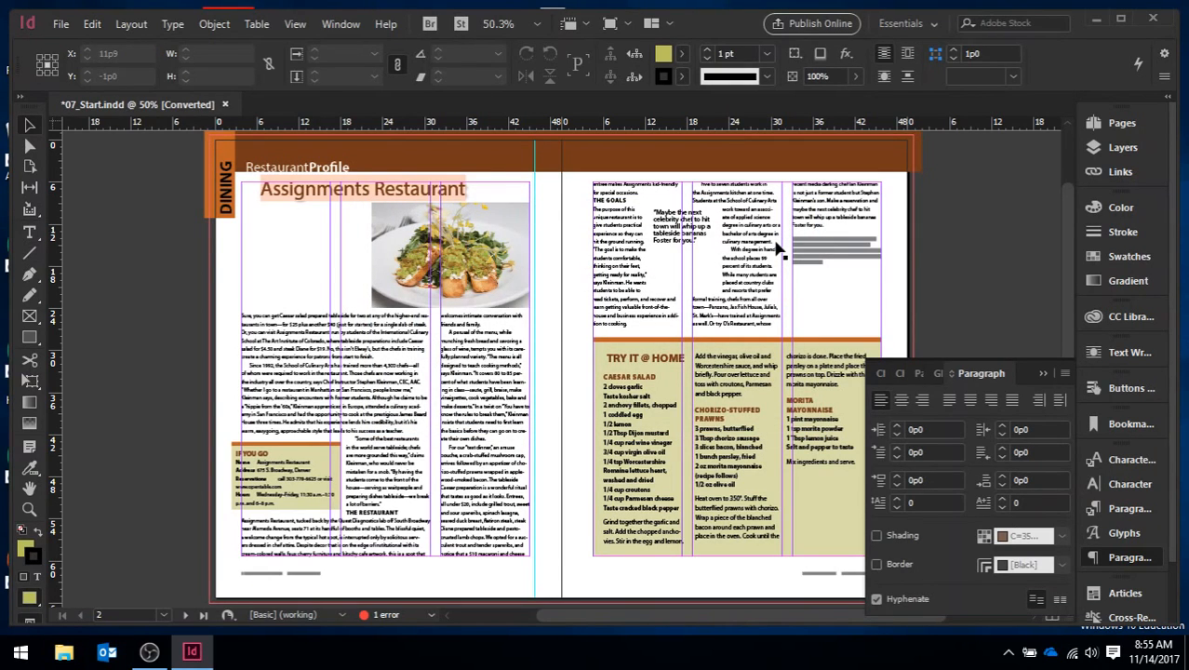
Step: Collapse the expanded panel group and place the text cursor after "Sure" in the article's opening paragraph
left_click(1121, 280)
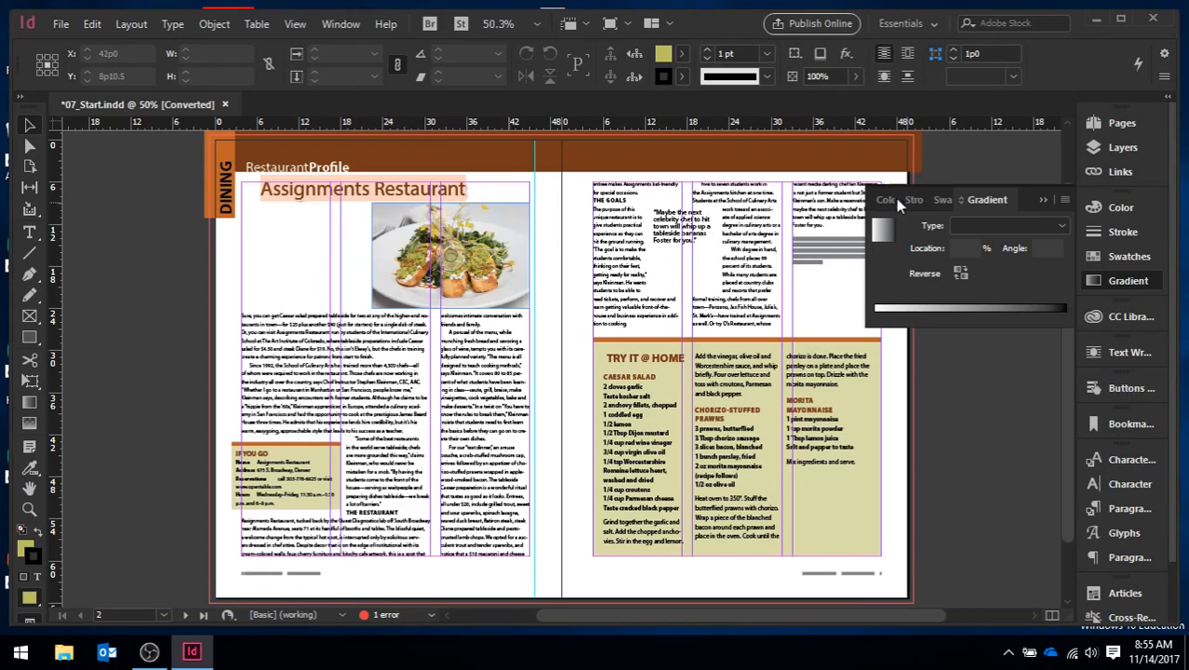
left_click(1048, 201)
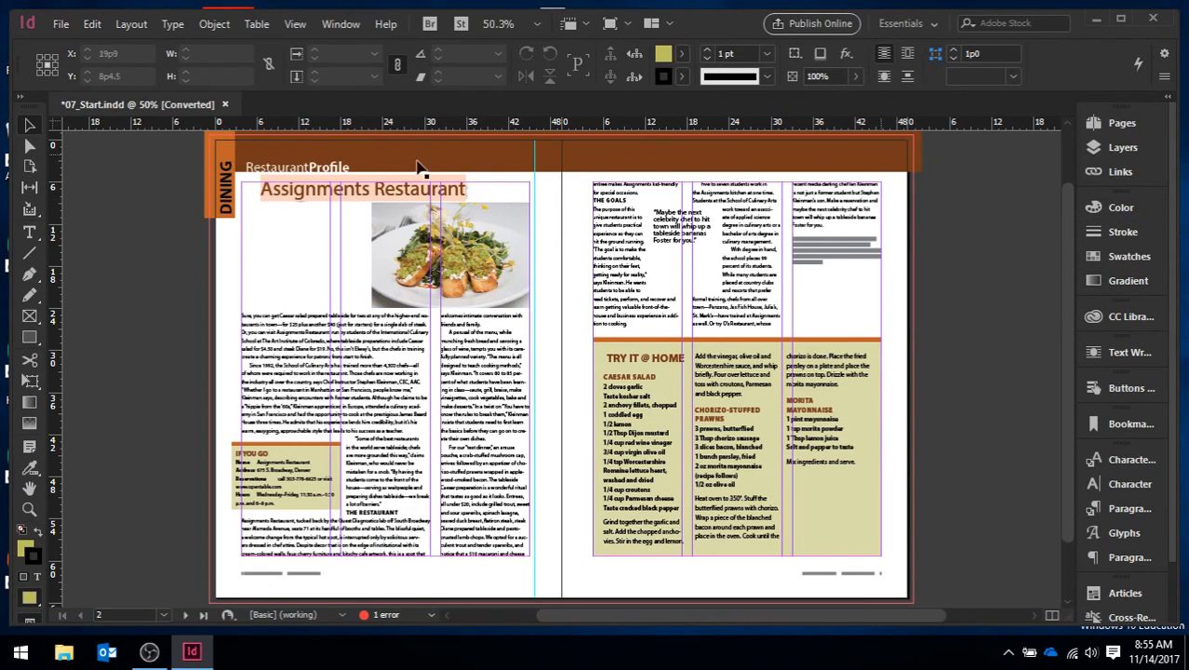
left_click(28, 234)
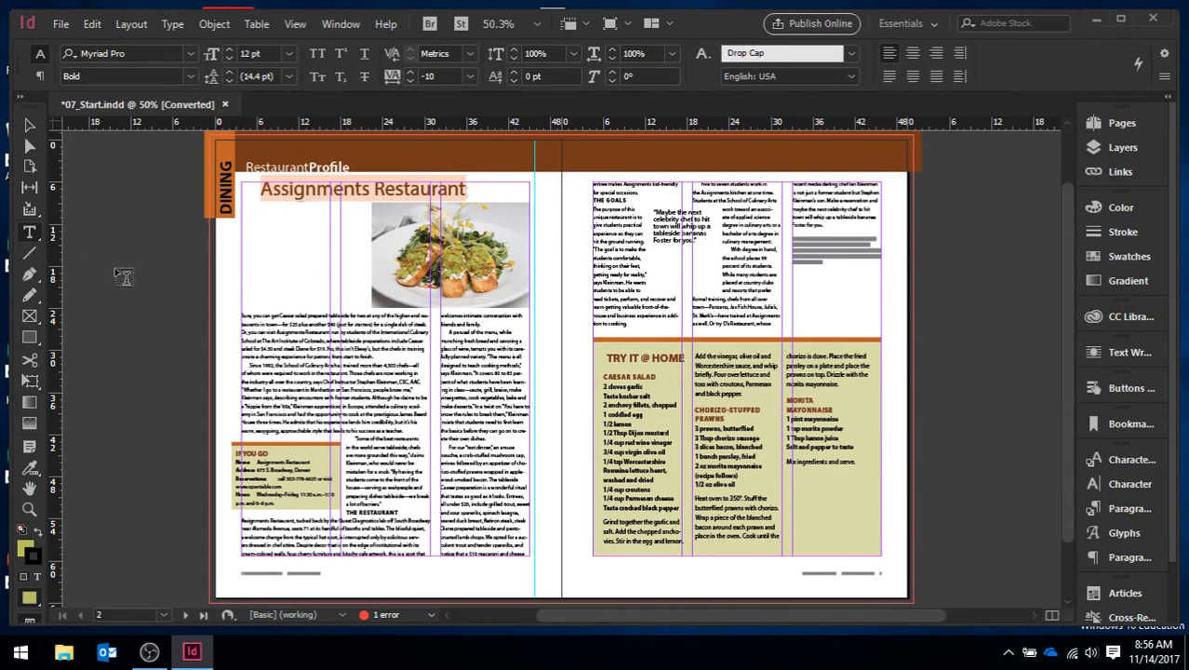
left_click(250, 314)
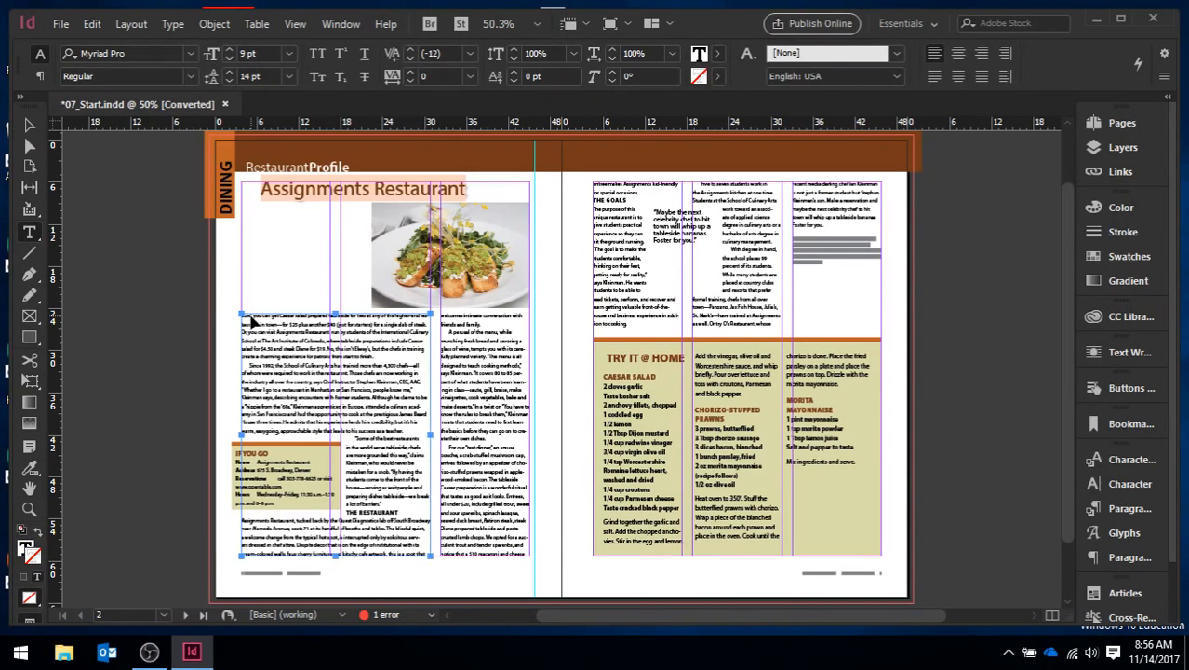
key("ctrl+equal")
key("ctrl+equal")
key("ctrl+equal")
key("ctrl+equal")
key("ctrl+equal")
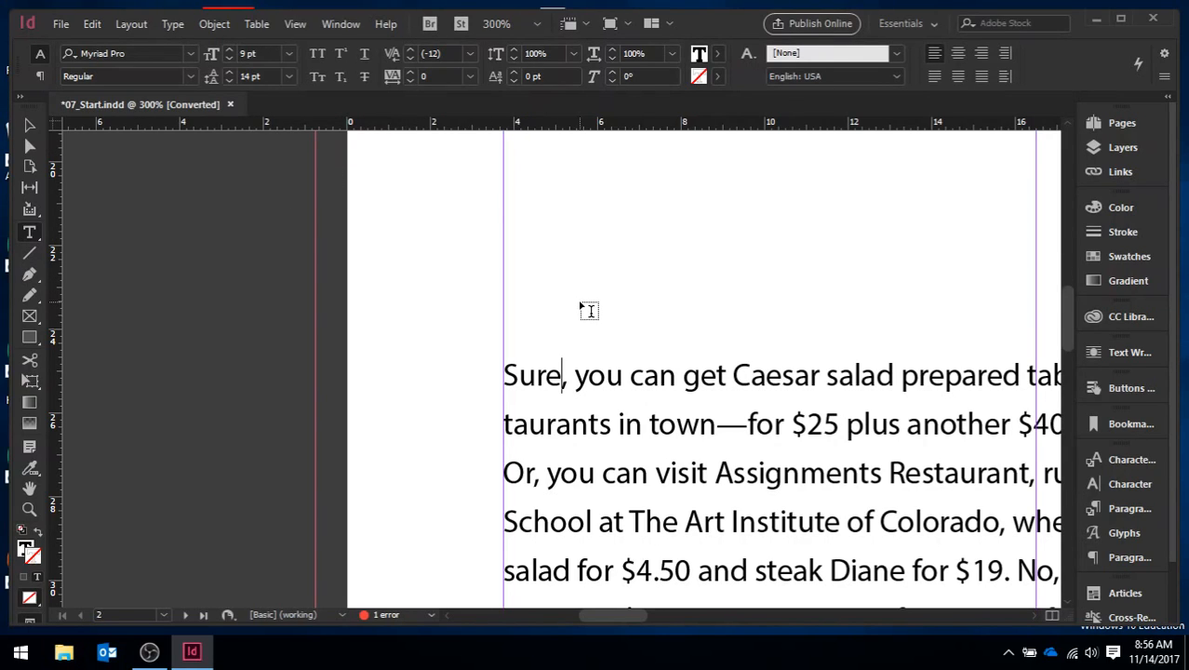
Step: Set the baseline grid preferences to start at 6p0, increment every 14 pt, and use a 100% view threshold
left_click(93, 25)
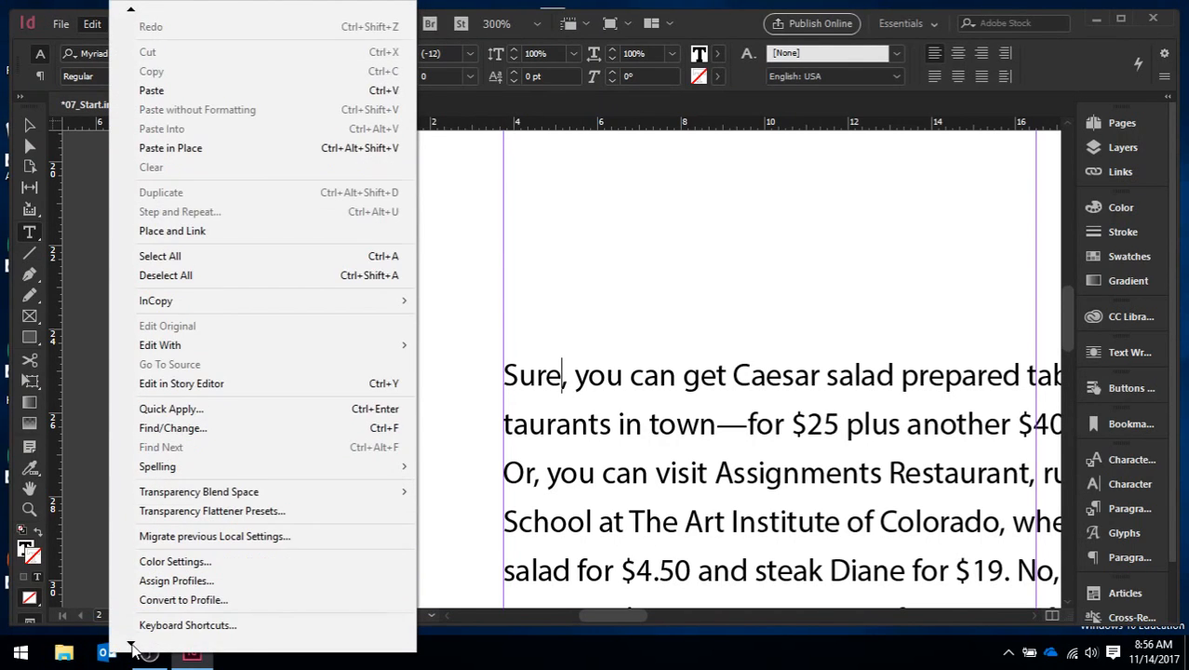
mouse_move(184, 626)
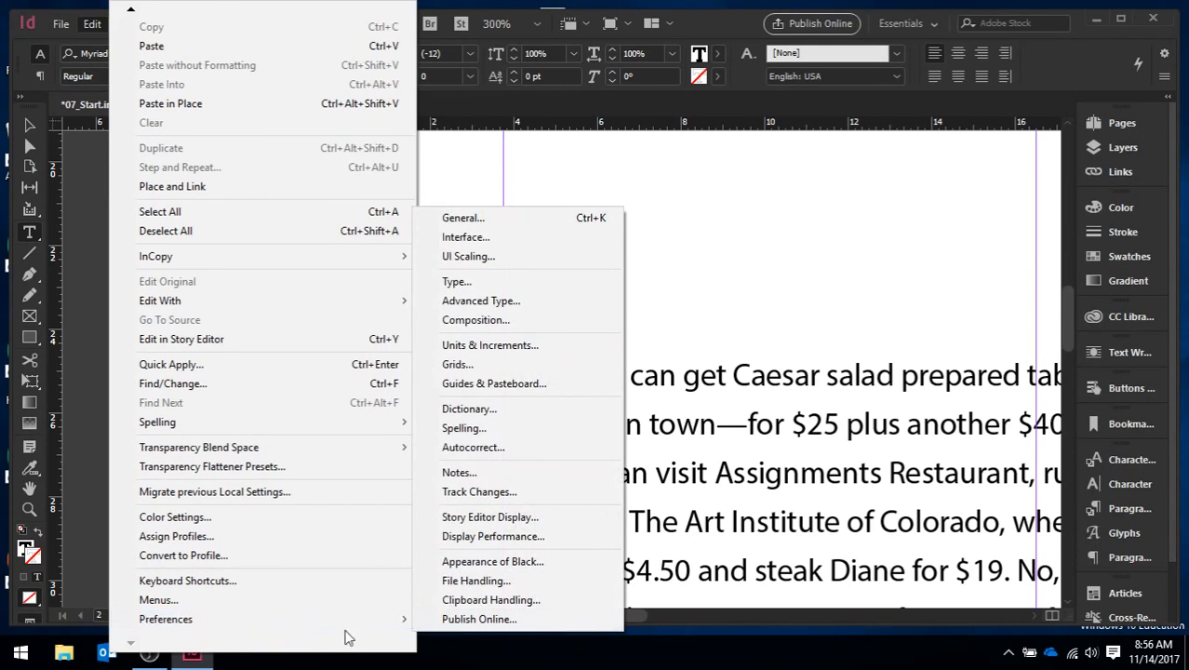
left_click(535, 367)
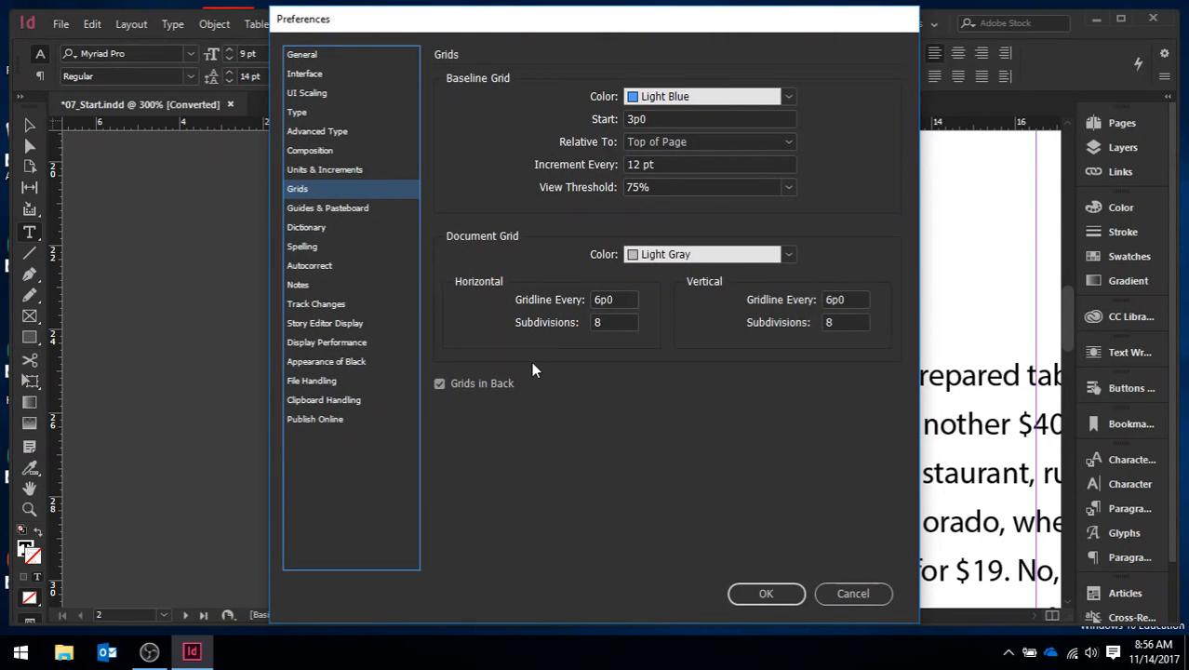
left_click(635, 119)
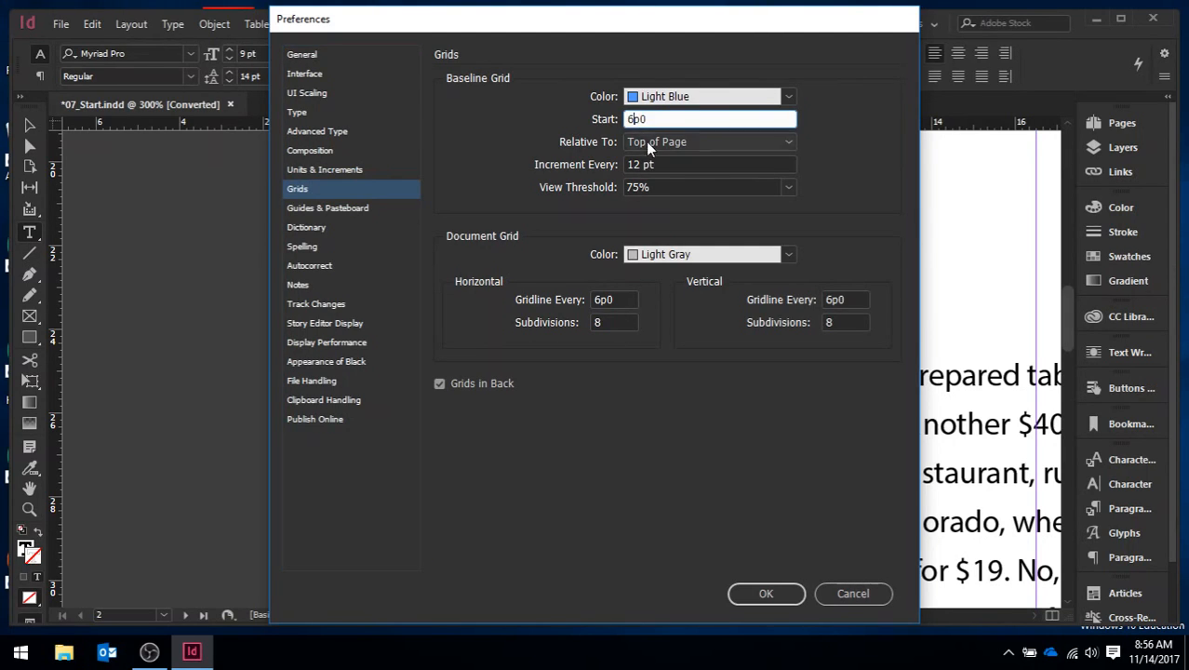
left_click(641, 164)
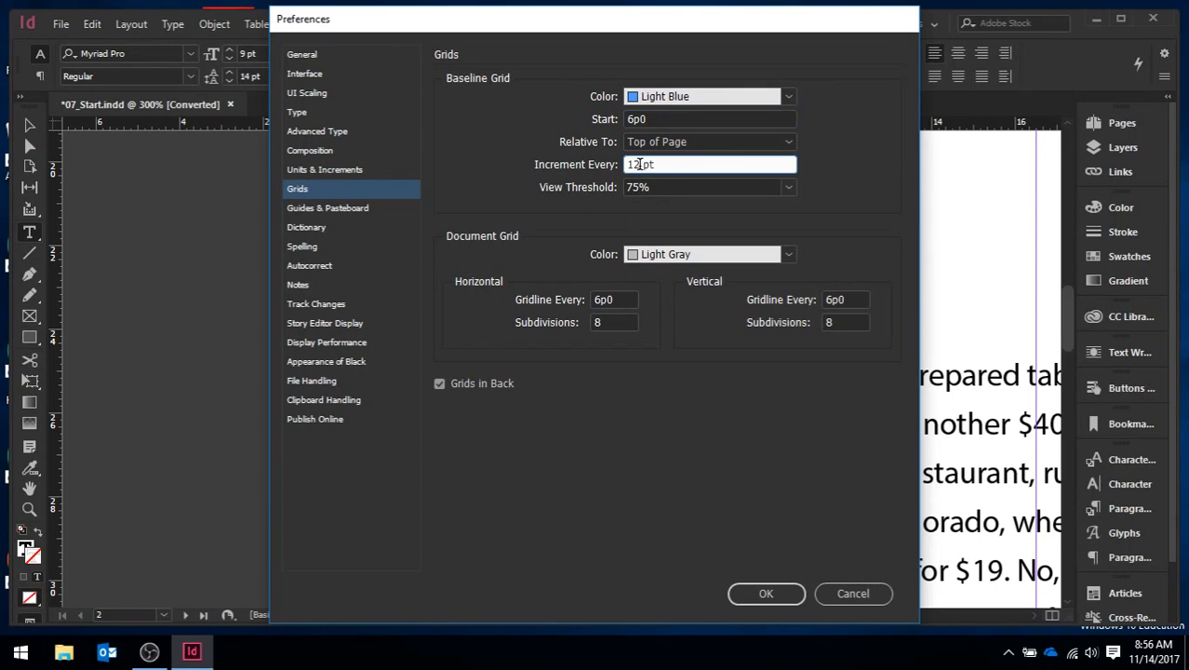
key("BackSpace")
type("4")
left_click(790, 187)
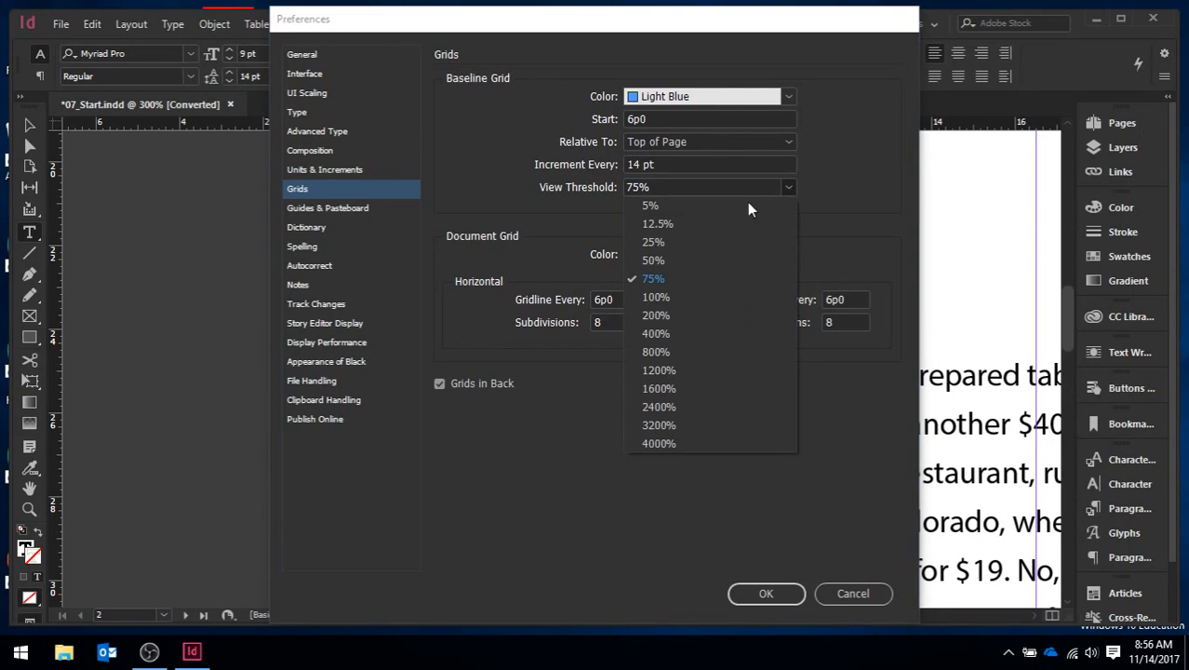
left_click(668, 297)
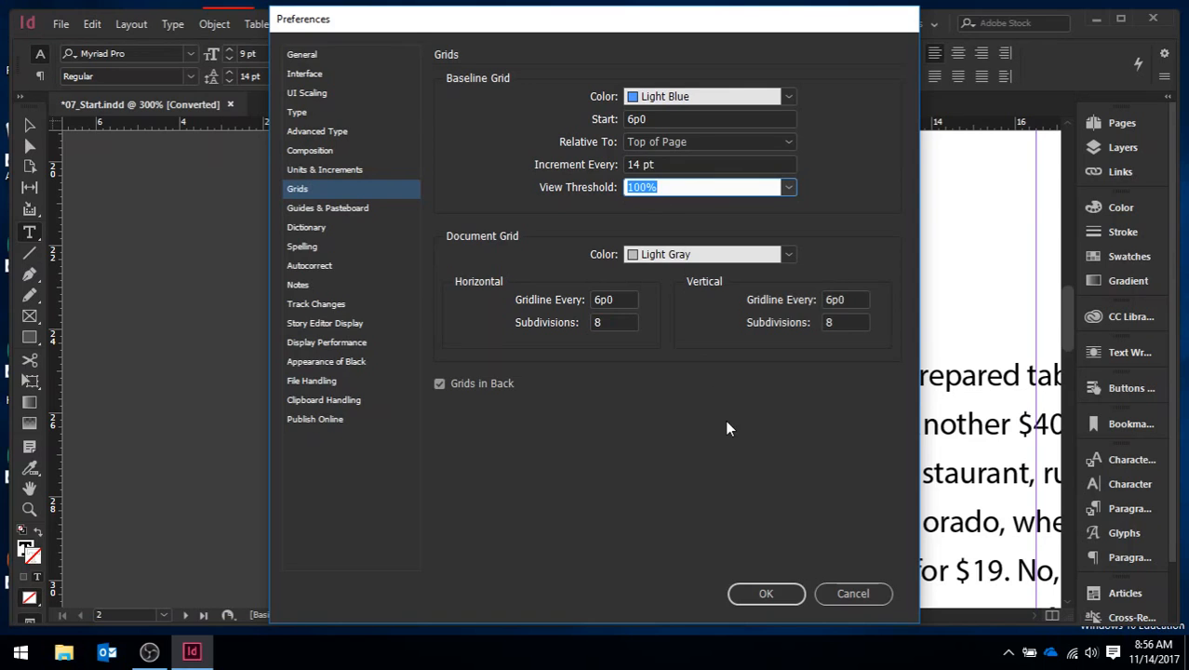
left_click(769, 594)
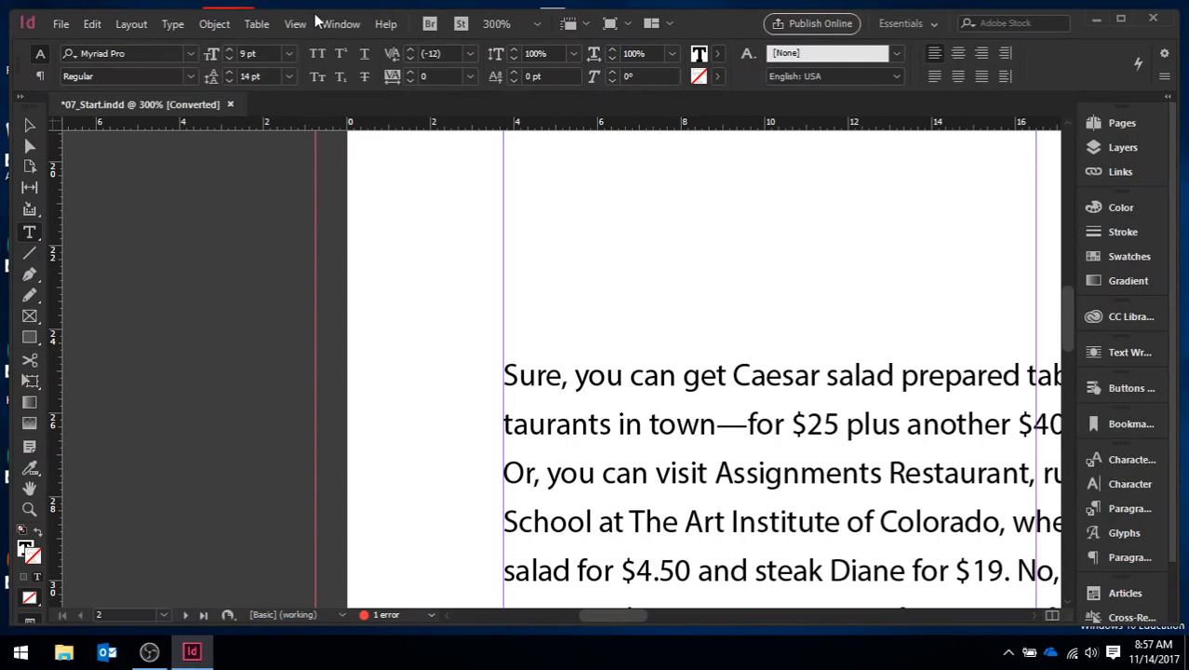
Step: Show the baseline grid in the document
left_click(289, 25)
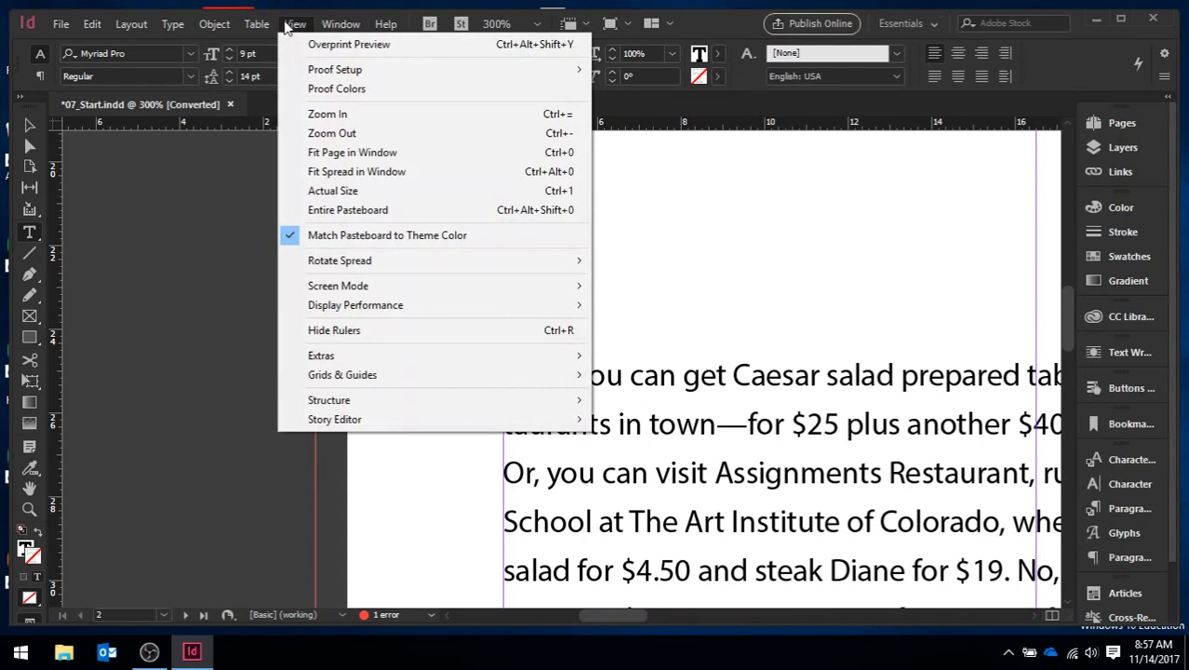
mouse_move(517, 377)
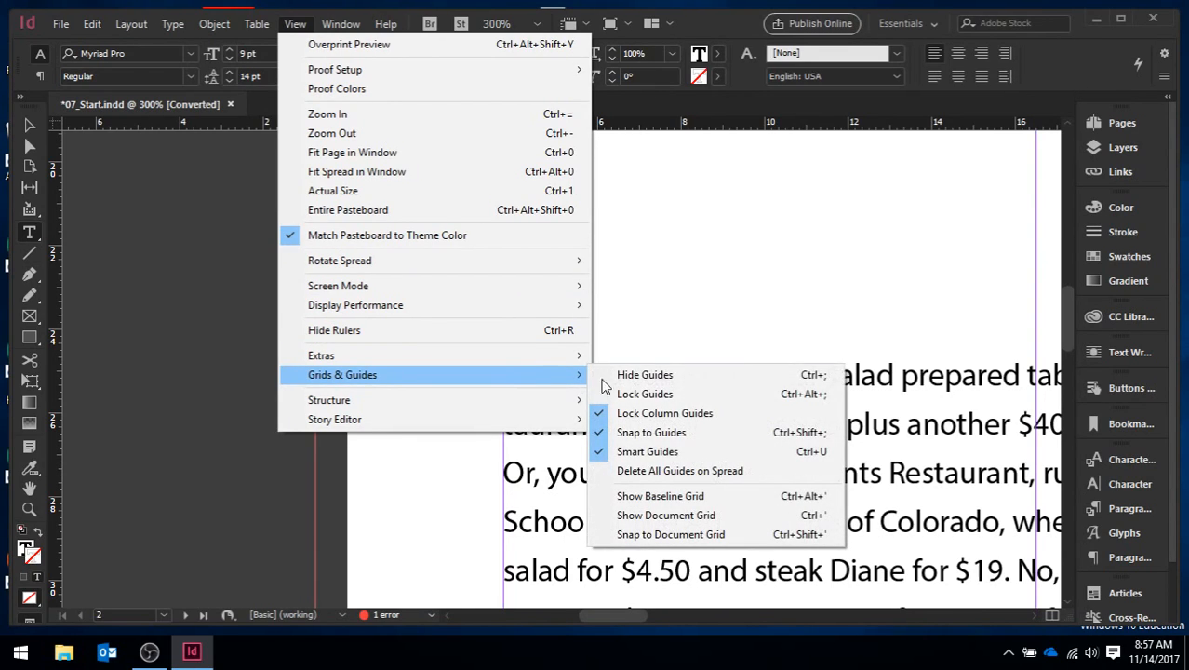
left_click(717, 494)
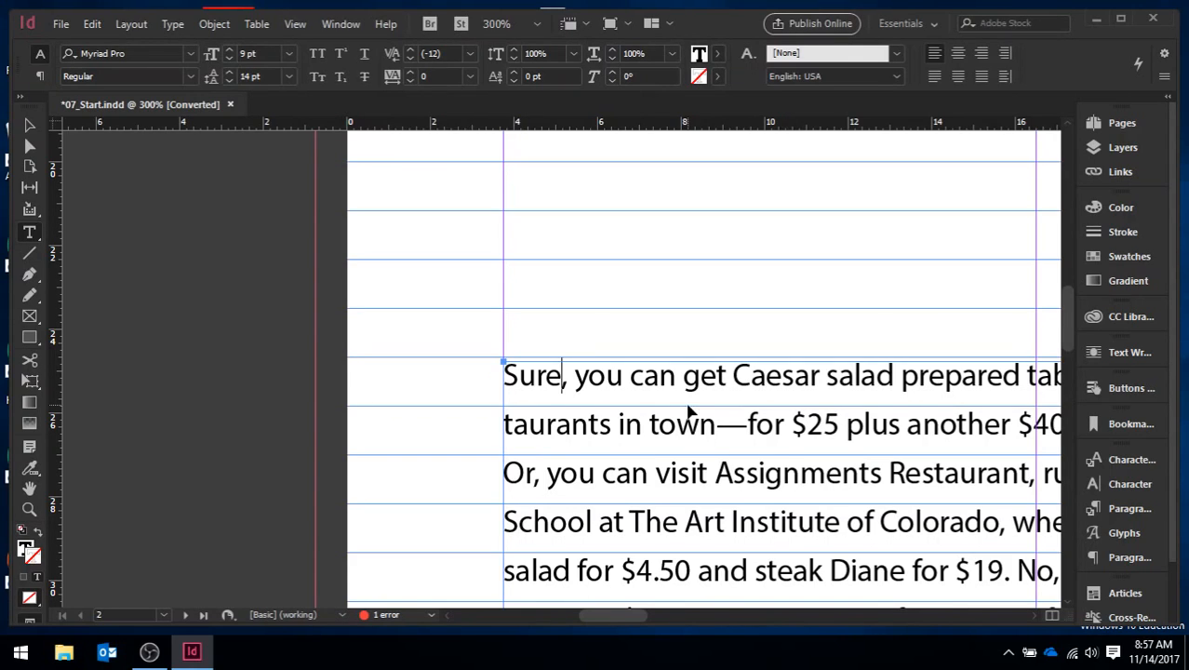
Step: Select all of the article's text and align it to the baseline grid
key("ctrl+a")
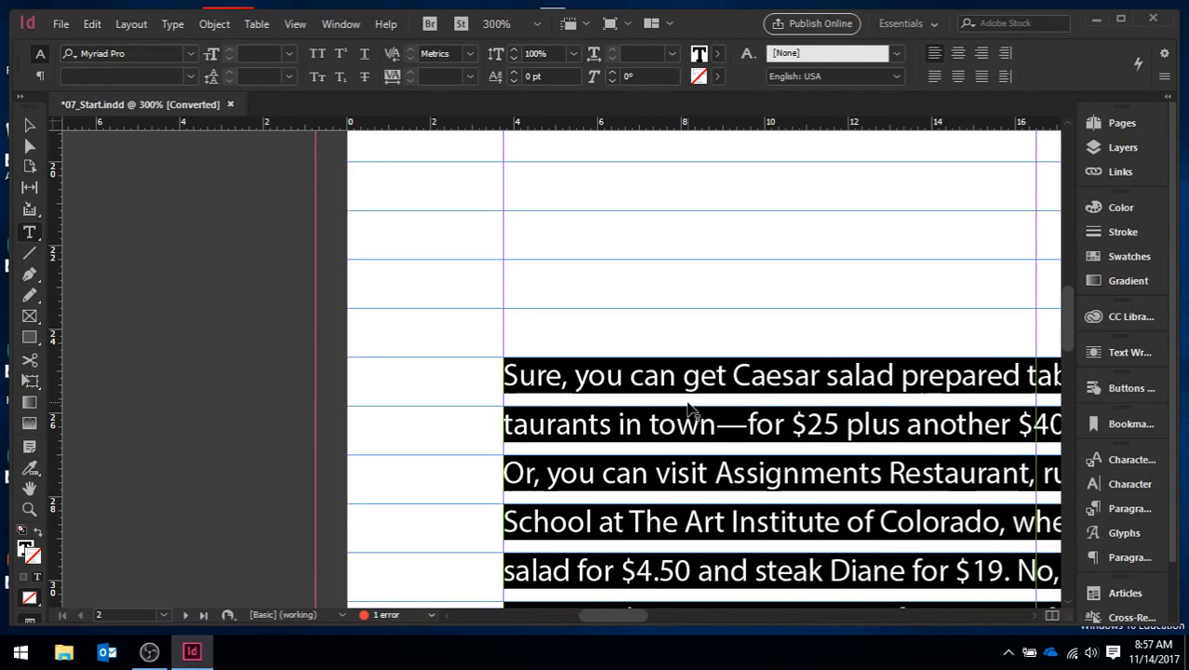
left_click(1130, 510)
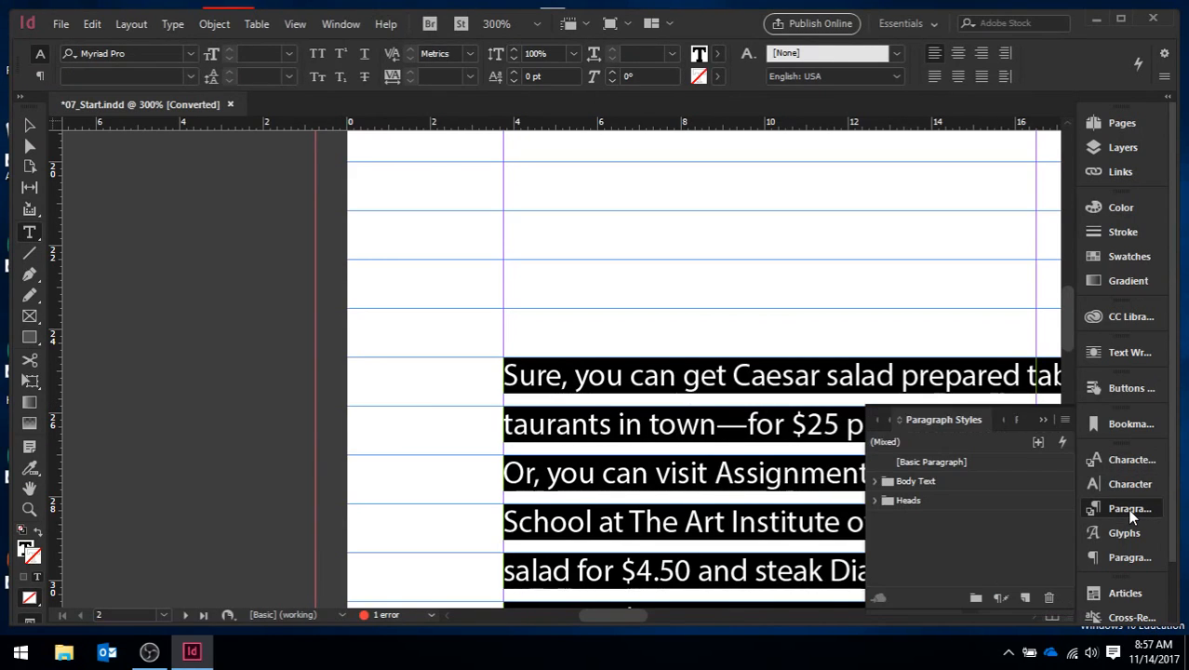
left_click(1129, 557)
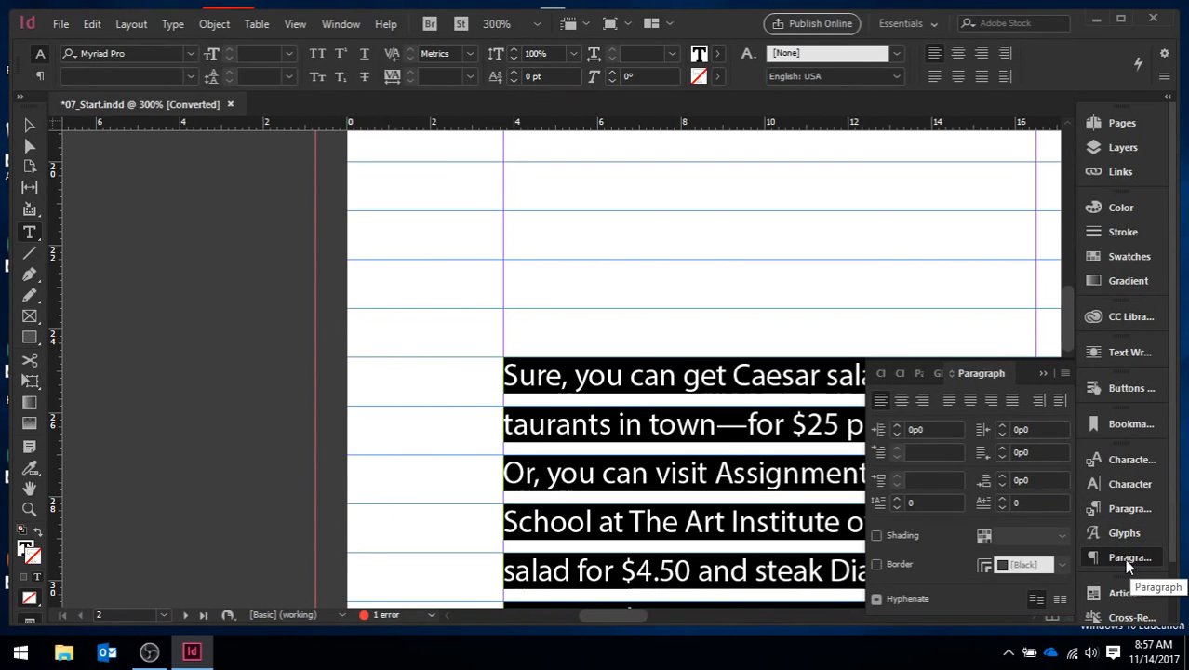
left_click(1060, 602)
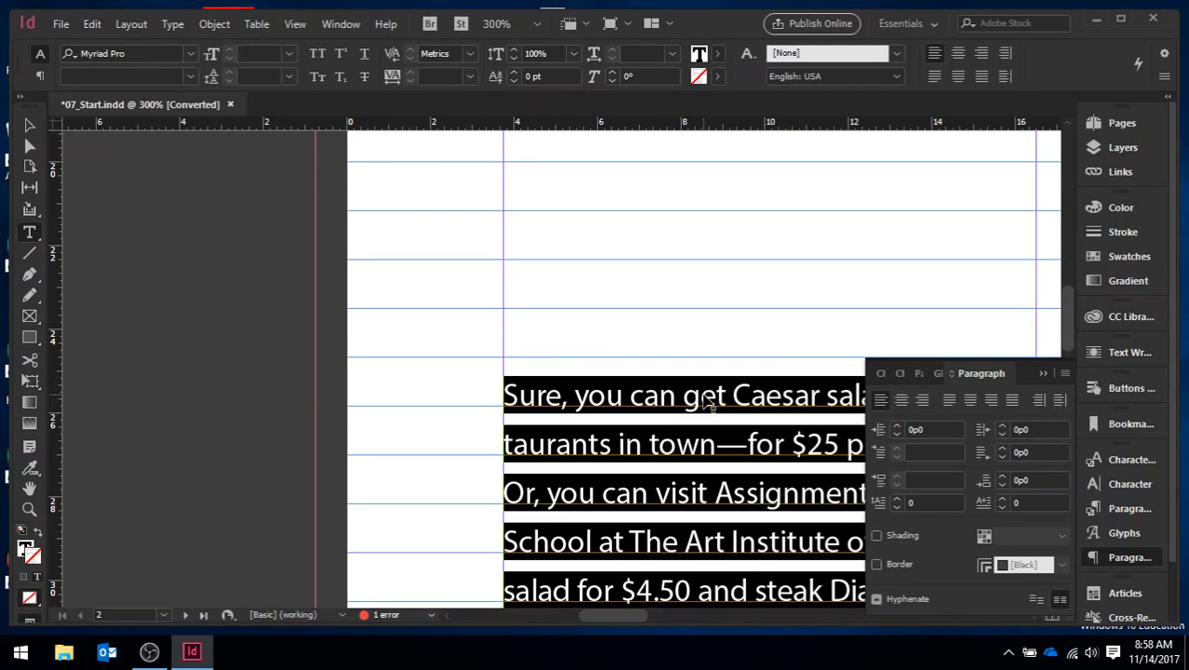
Step: Collapse the paragraph settings and place the text cursor at the end of the "THE RESTAURANT" subhead on page 2
key("ctrl+minus")
key("ctrl+minus")
key("ctrl+minus")
key("ctrl+minus")
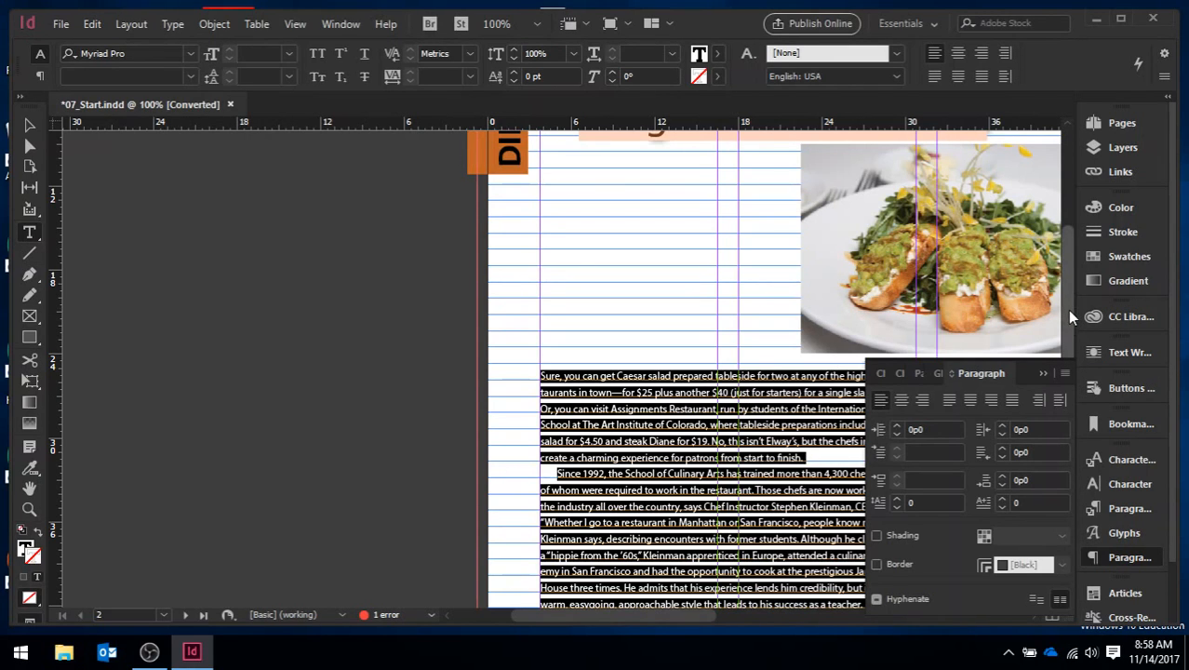
left_click_drag(1067, 309, 1070, 434)
left_click(1042, 374)
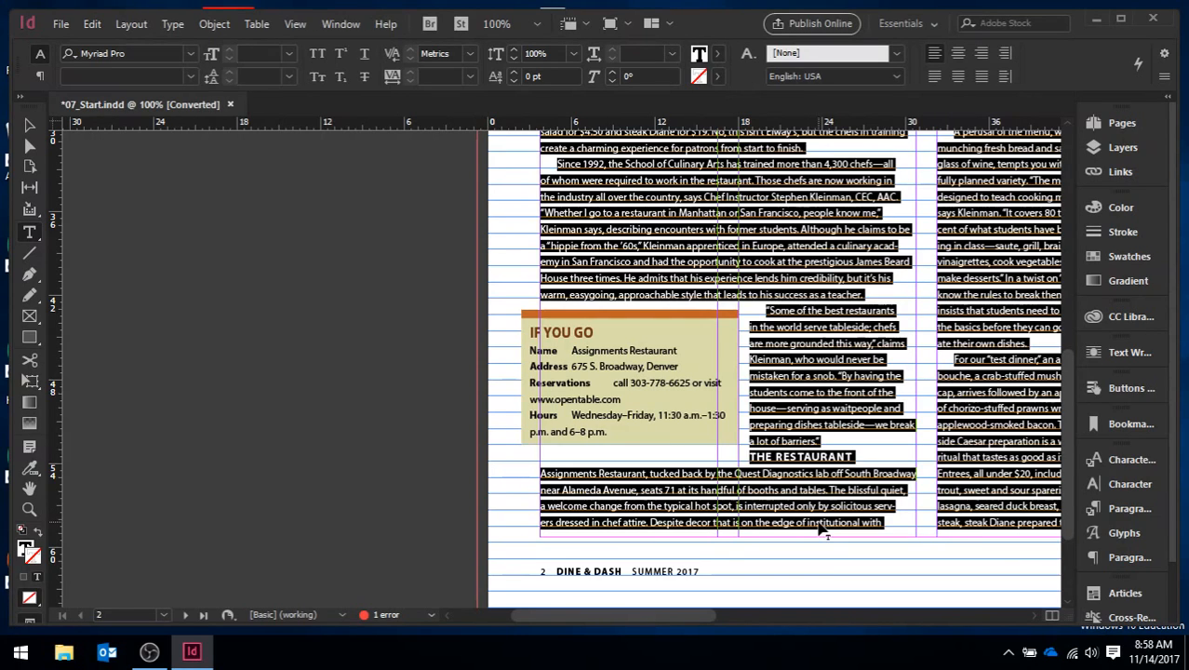
left_click(832, 456)
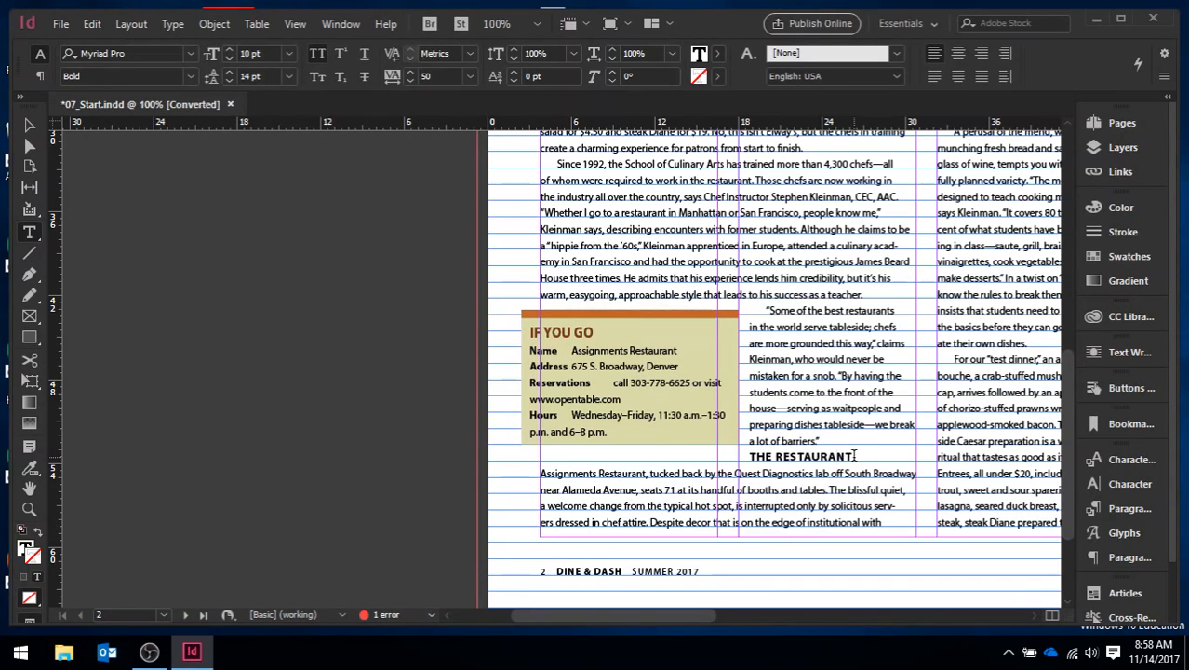
left_click_drag(855, 456, 751, 456)
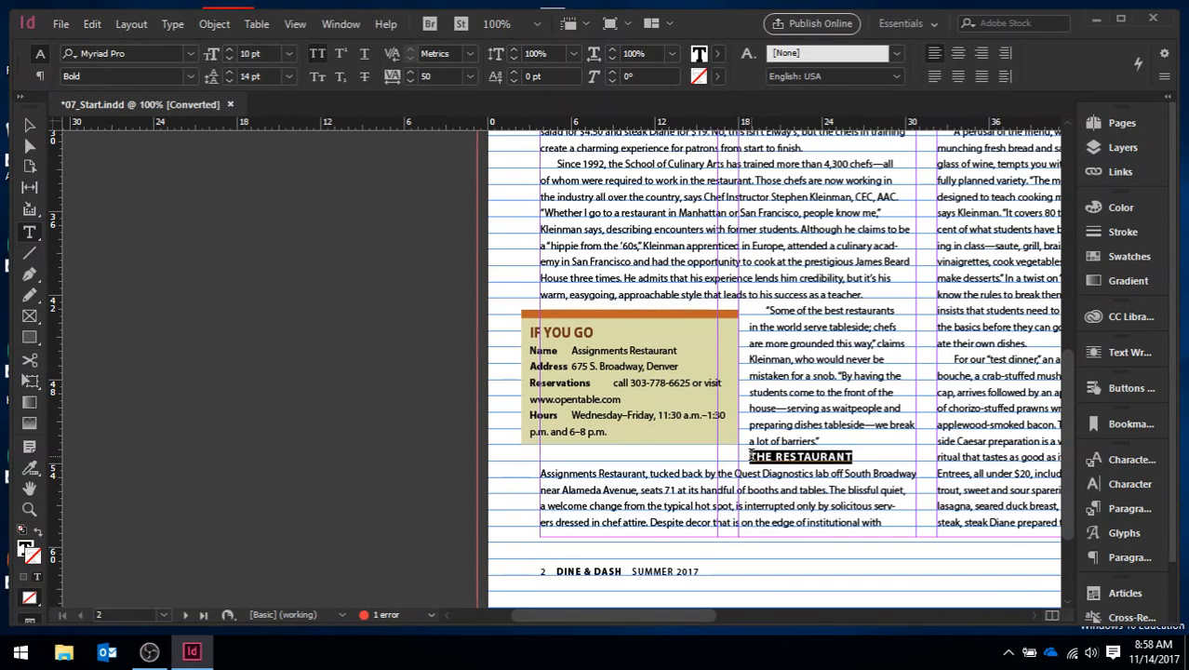
left_click(853, 456)
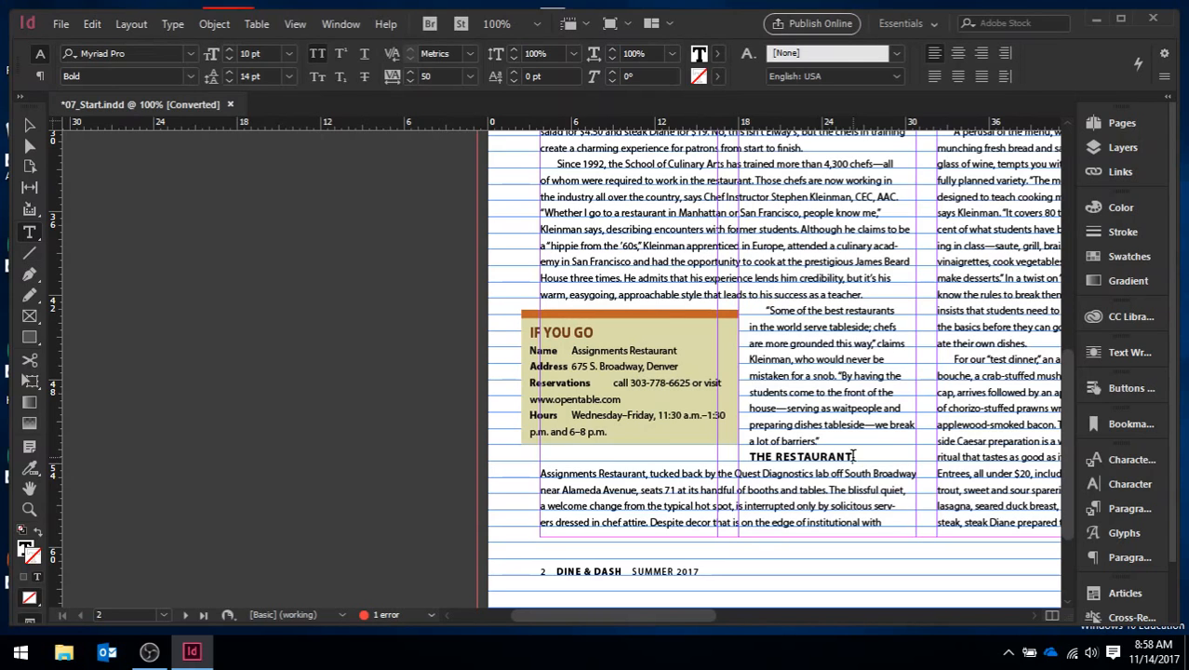
Step: Set the space before the "THE RESTAURANT" subhead to 0p6
key("ctrl+equal")
key("ctrl+equal")
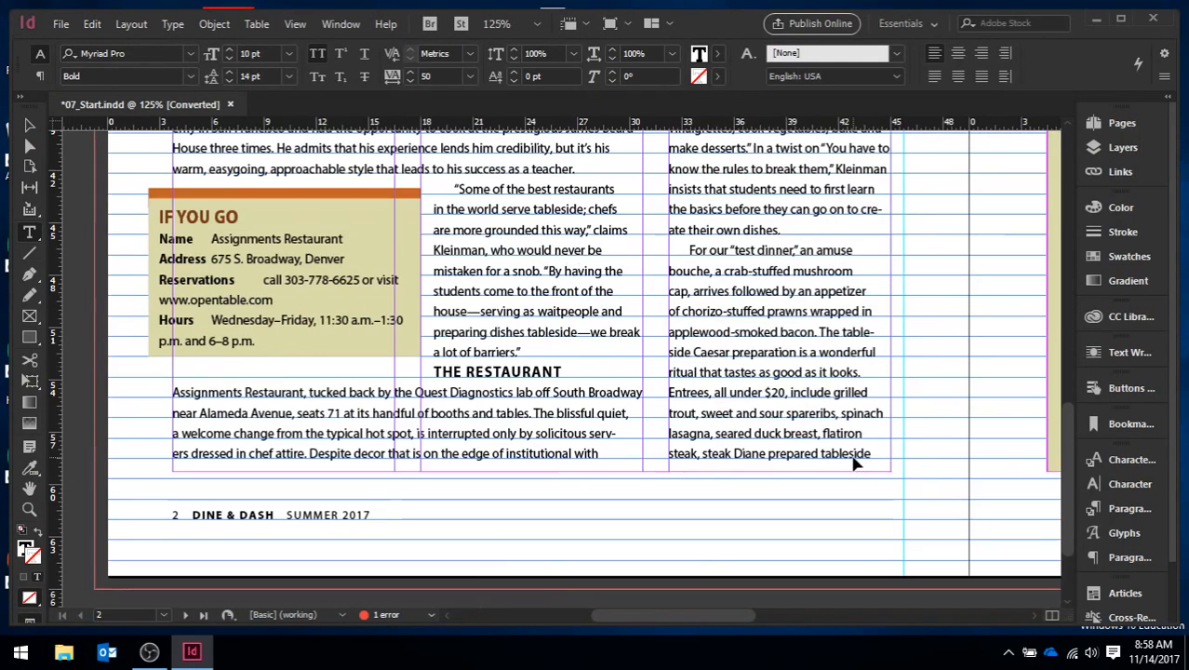
key("ctrl+equal")
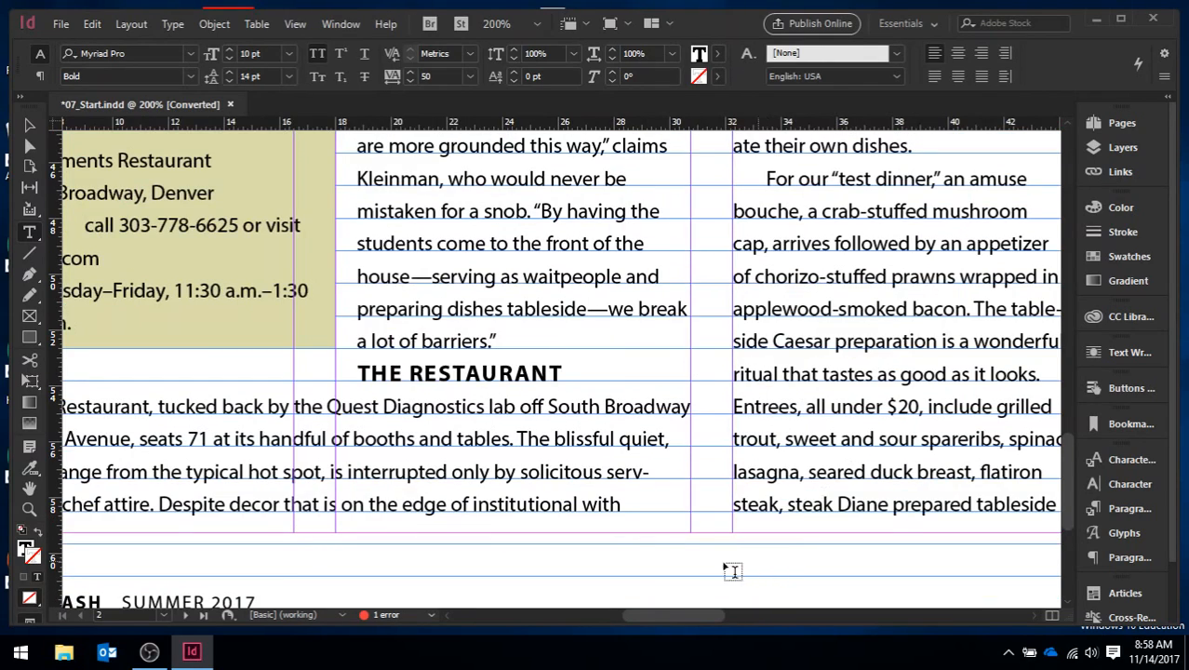
left_click_drag(653, 616, 621, 618)
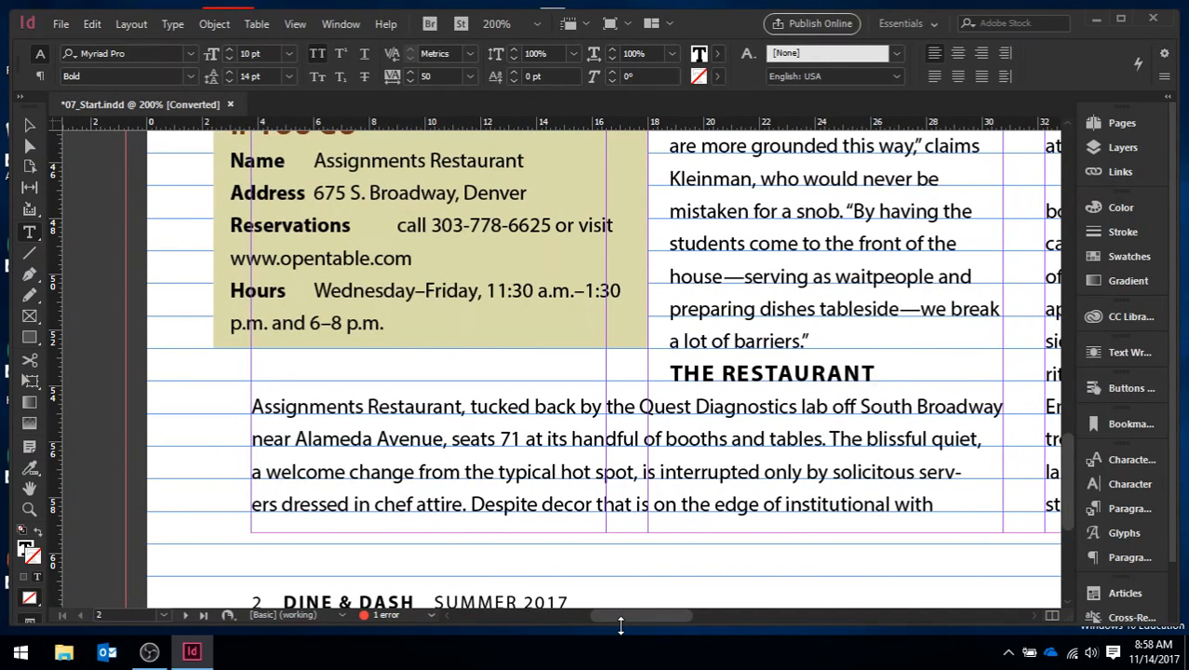
left_click(1114, 555)
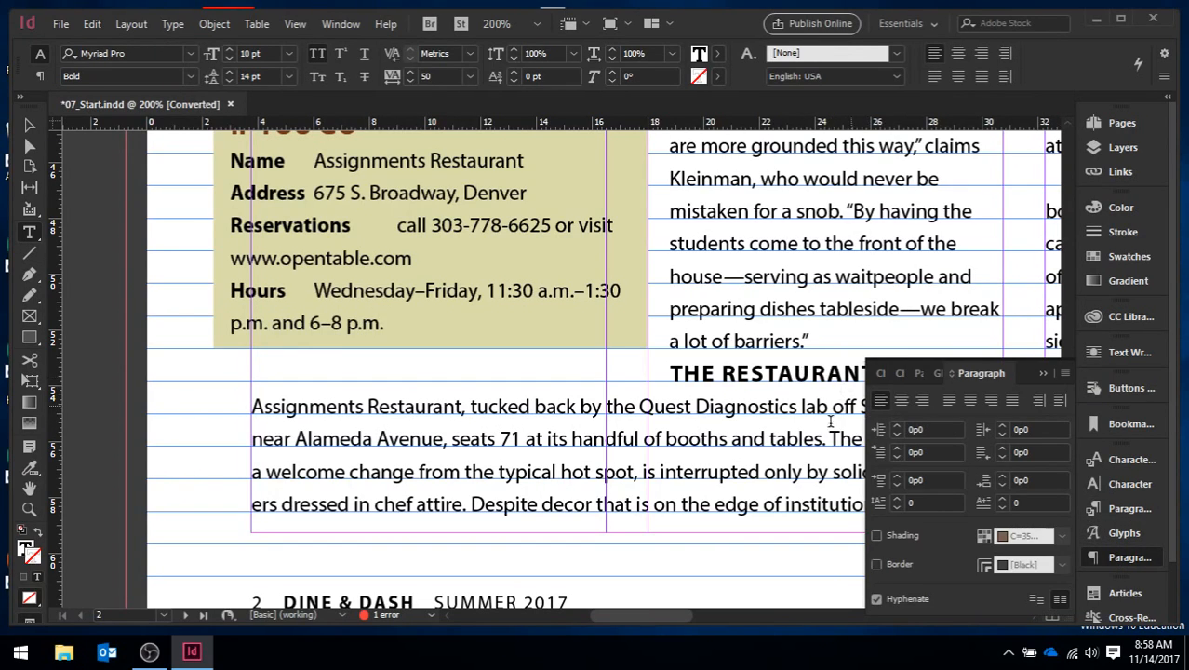
left_click_drag(650, 615, 662, 614)
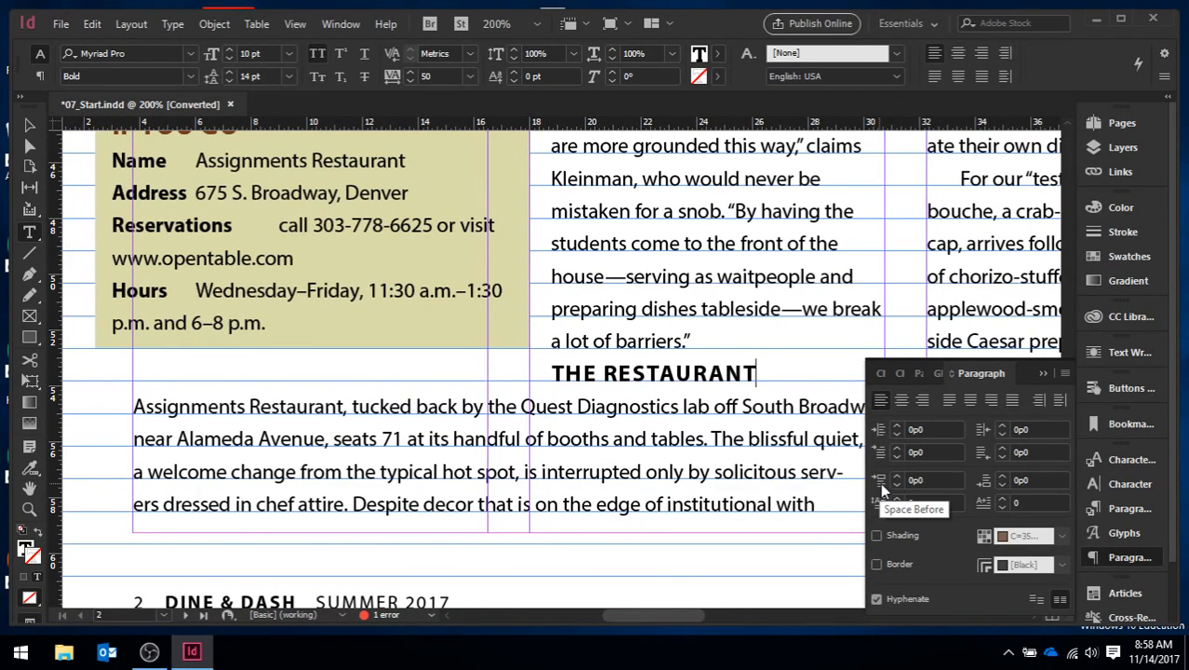
left_click(921, 480)
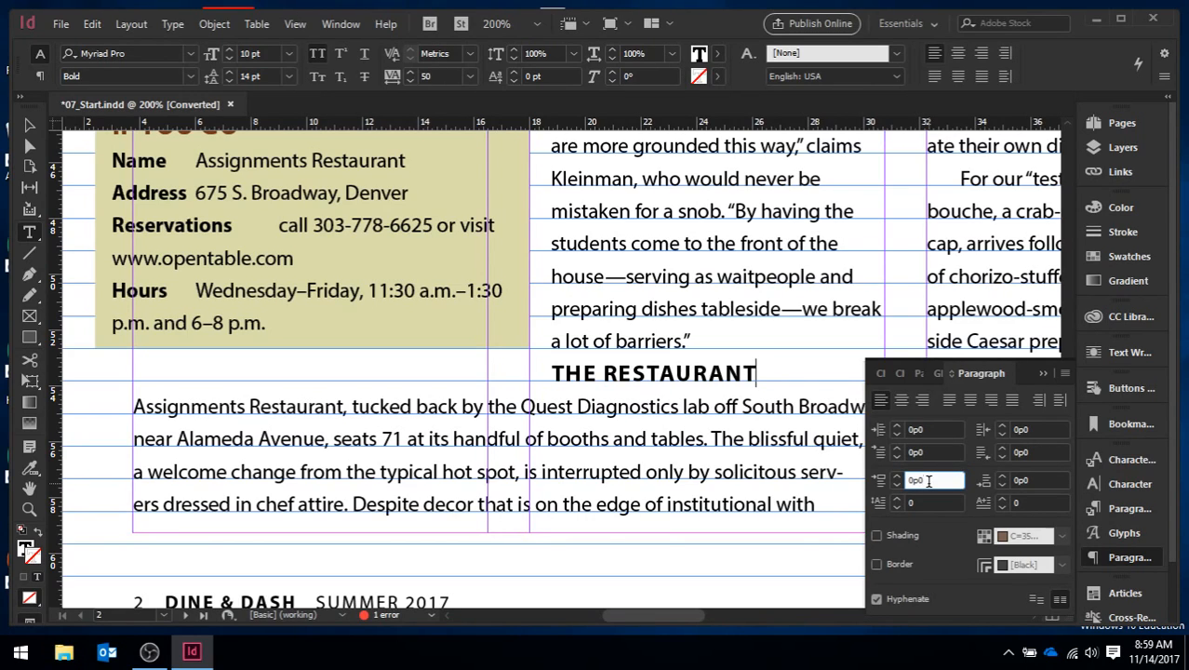
type("0p6")
left_click(931, 453)
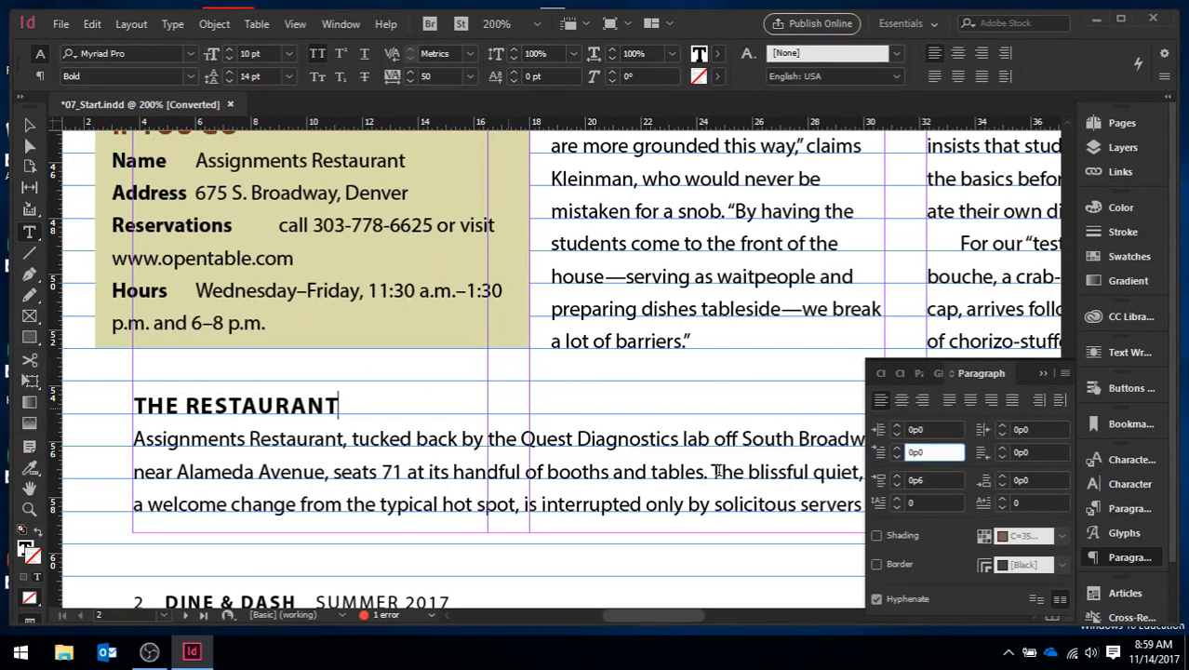
Step: Try a space before of 6p0 on the "THE RESTAURANT" subhead and set it back to 0p6
left_click(927, 479)
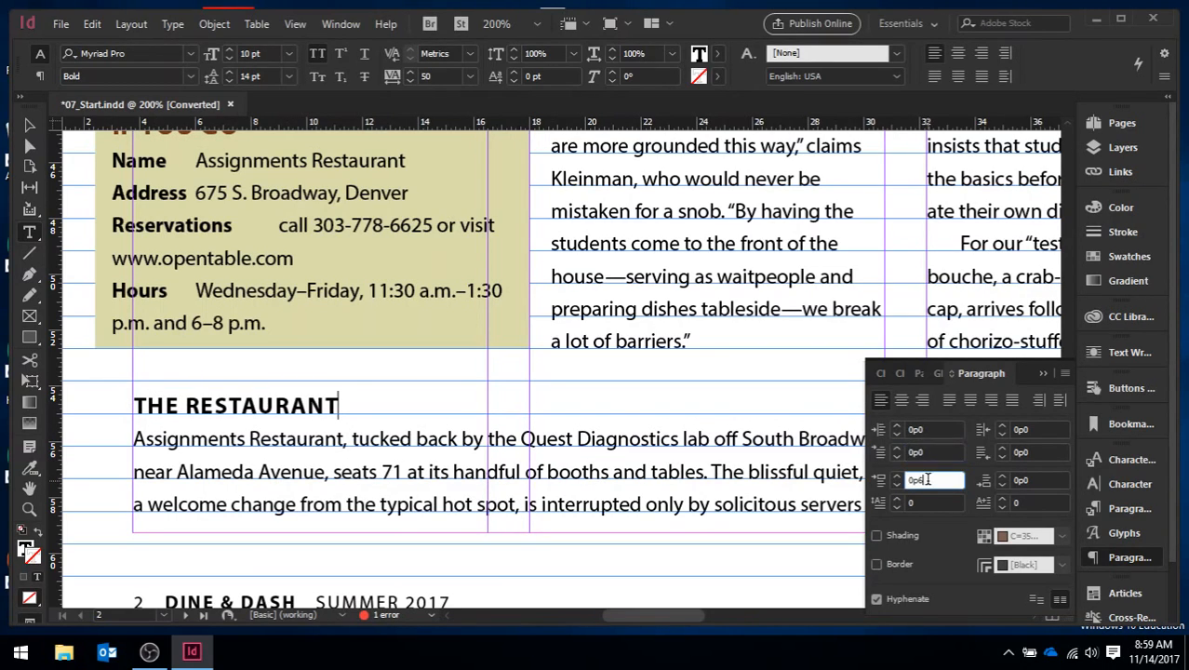
double_click(927, 479)
type("6")
key("Tab")
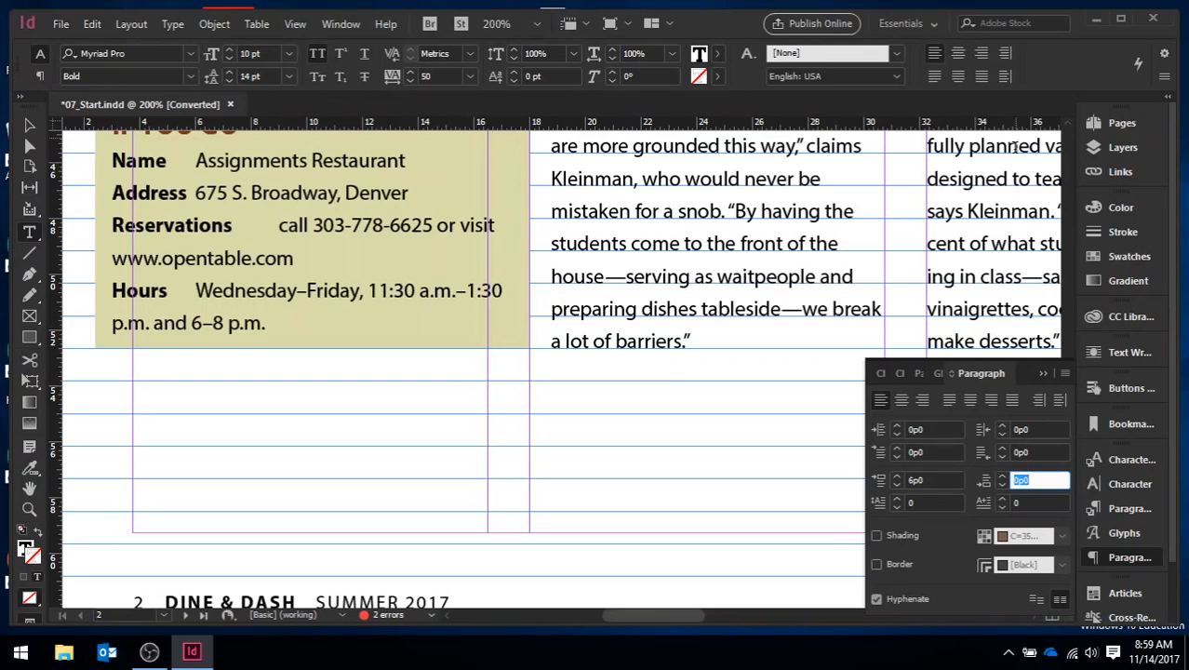
left_click(935, 481)
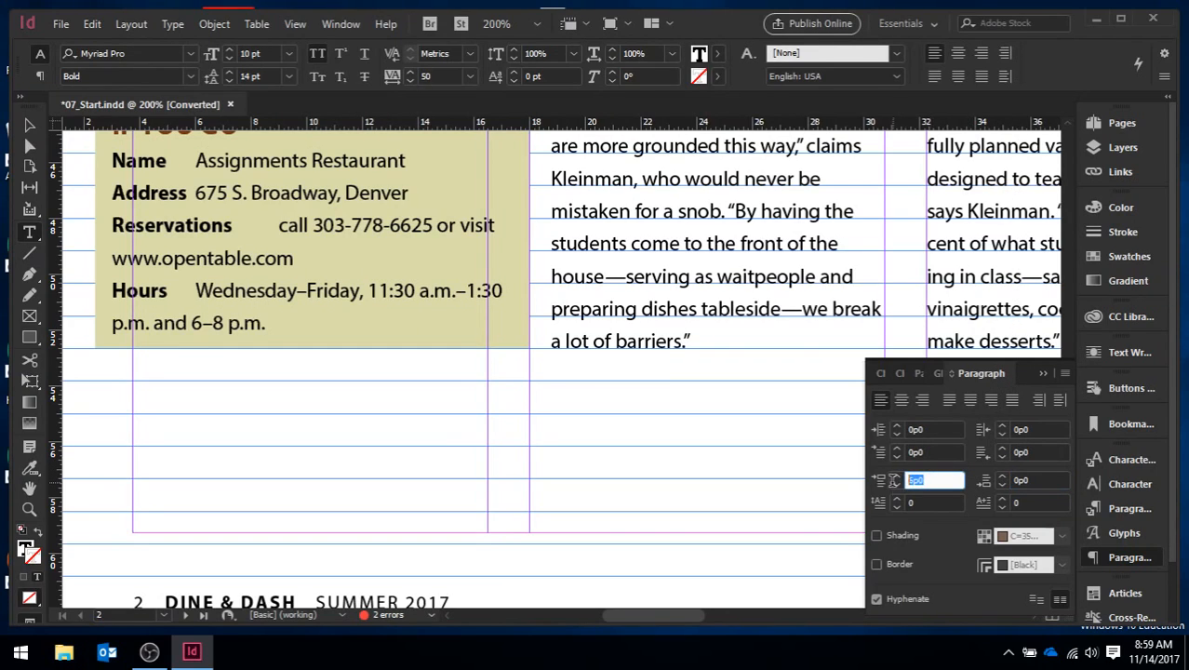
type("0p6")
Step: Try raising the subhead's left indent to 3p4, reset it to 0, and collapse the paragraph settings
left_click(940, 430)
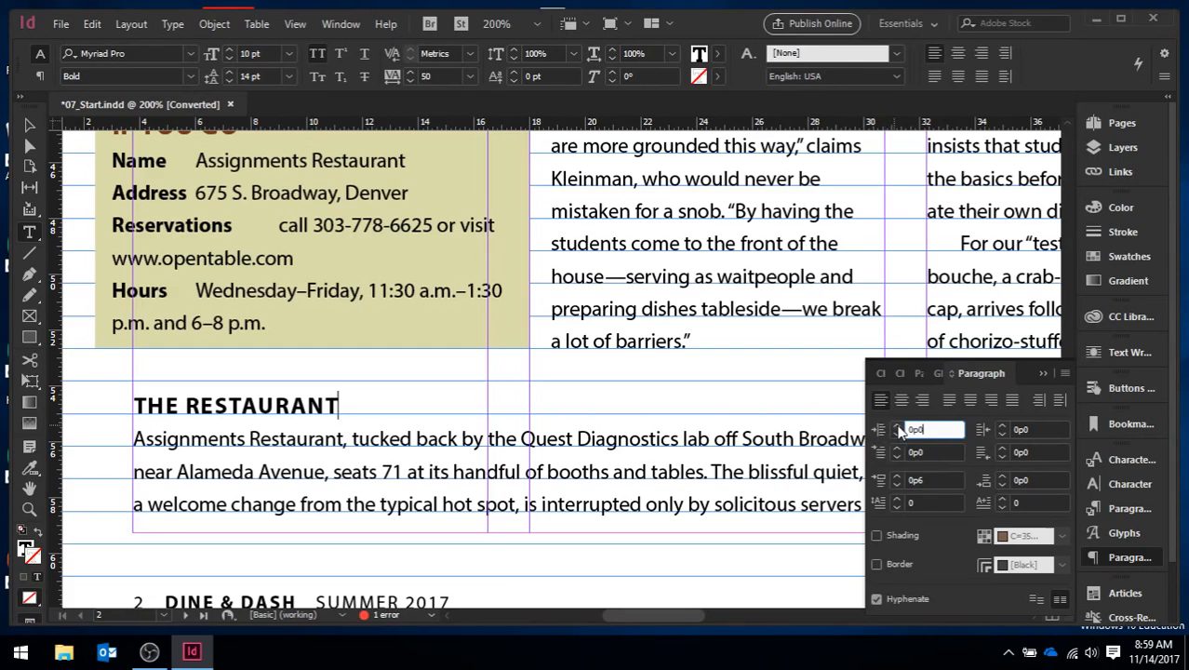
left_click(899, 426)
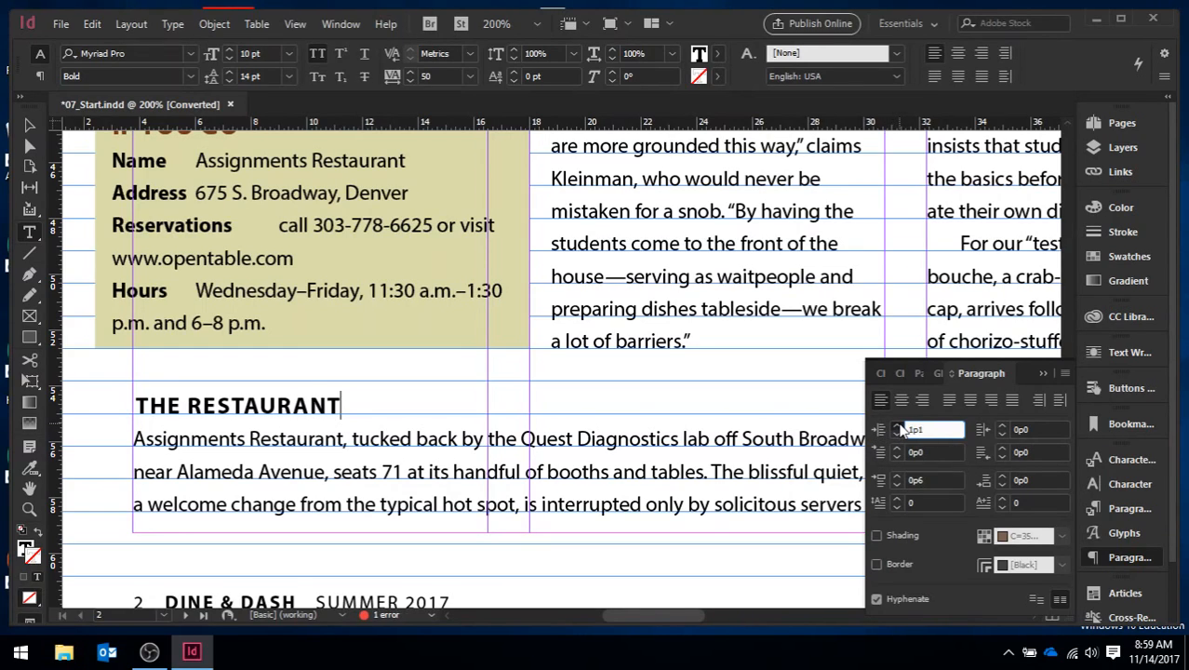
left_click(898, 428)
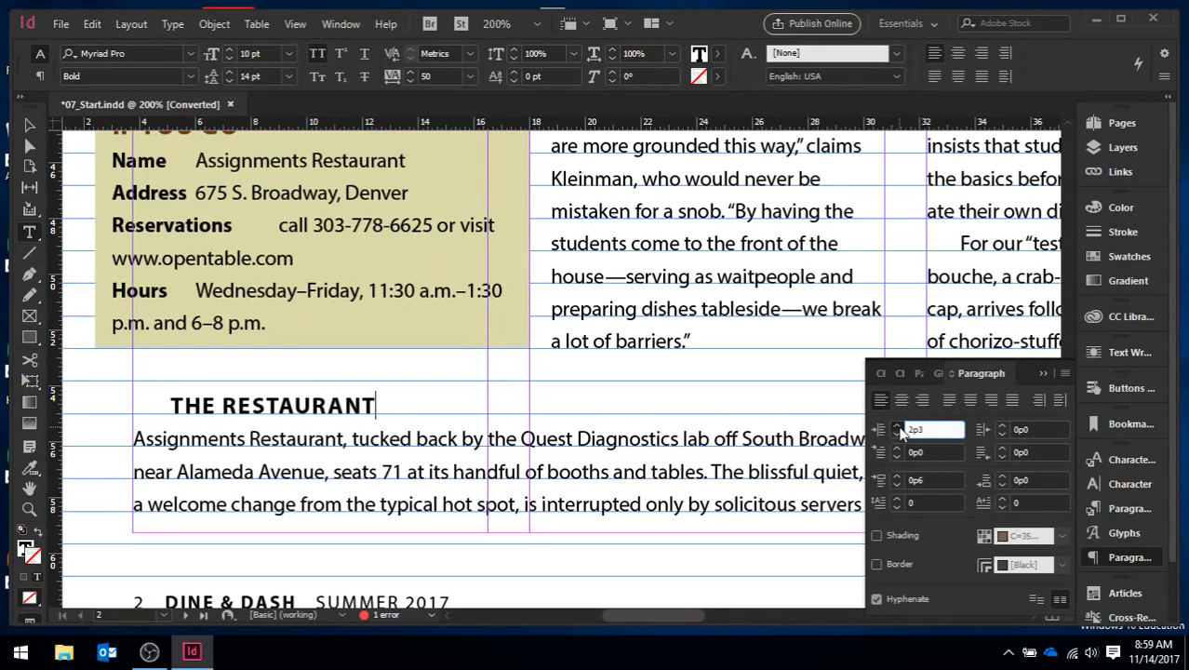
left_click(899, 428)
left_click(899, 428)
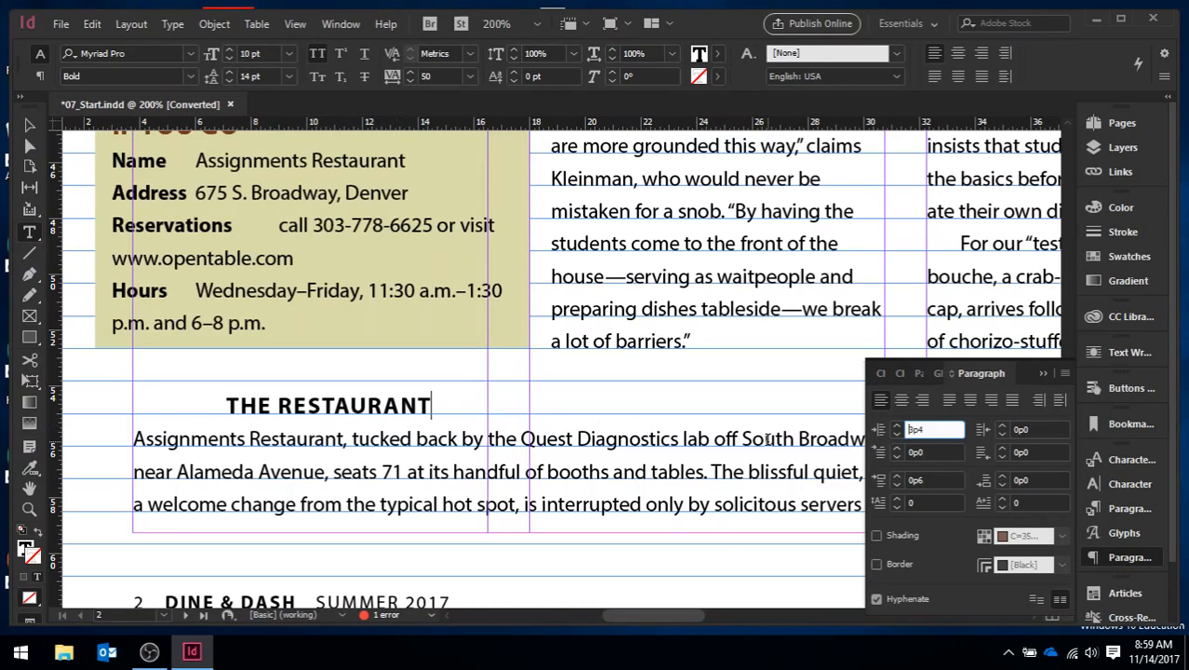
left_click_drag(926, 430, 858, 430)
type("0")
key("Tab")
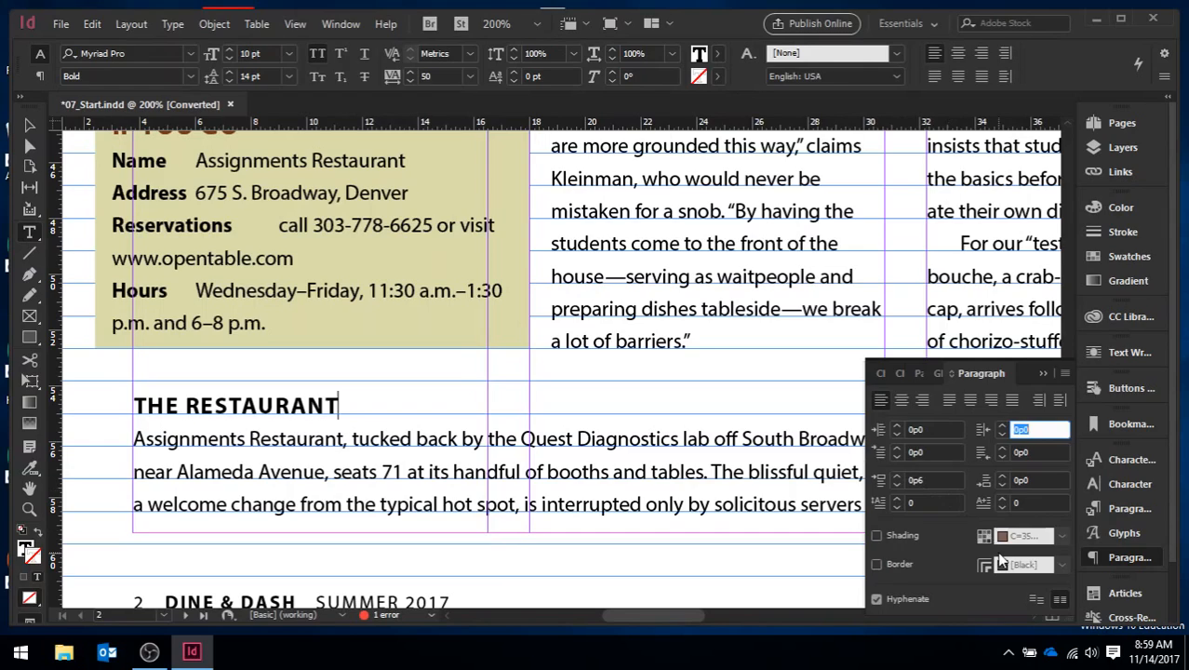
left_click(1043, 374)
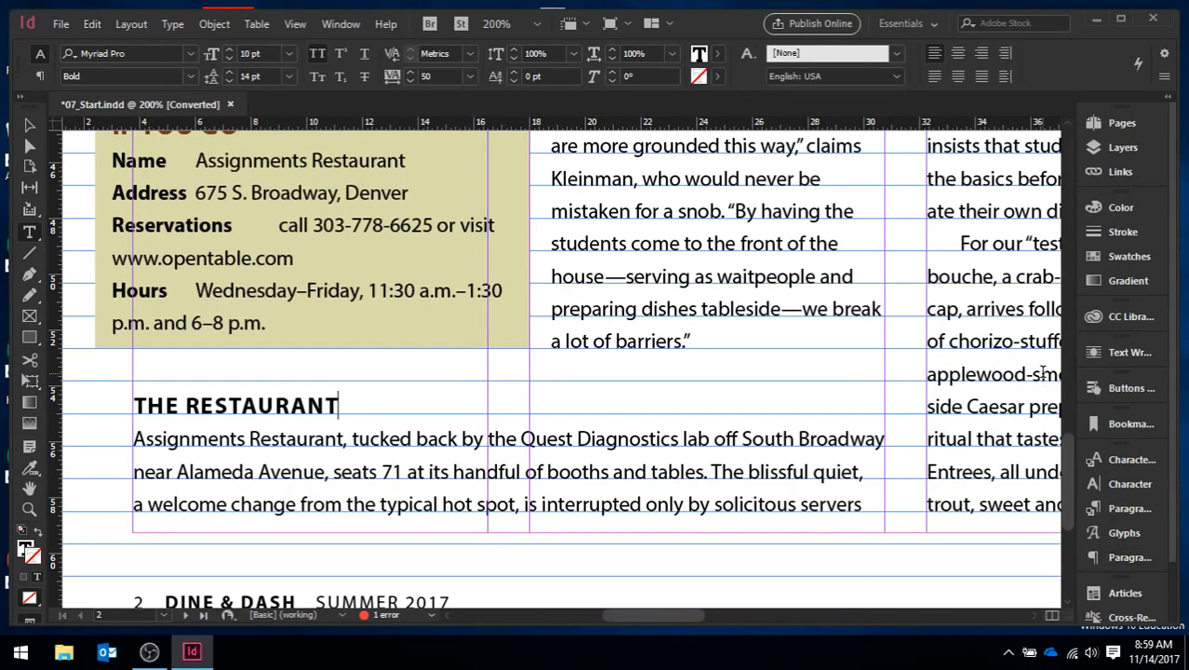